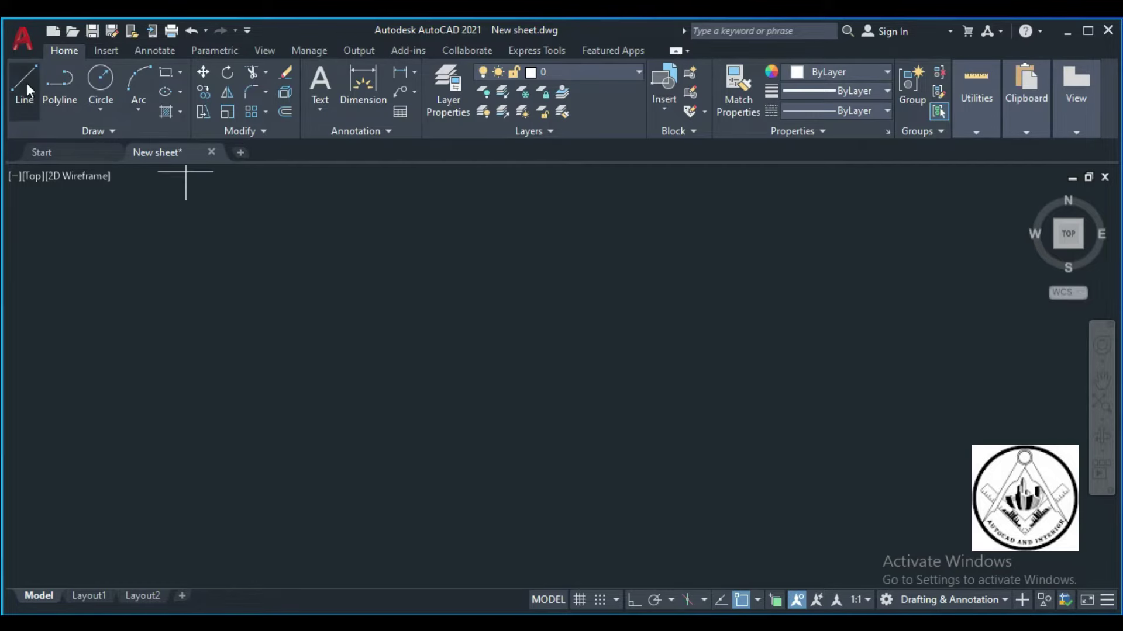
- Draw two joined perpendicular lines forming the right-angle corner of the counter outline
{"action": "left_click", "coordinate": [454, 354]}
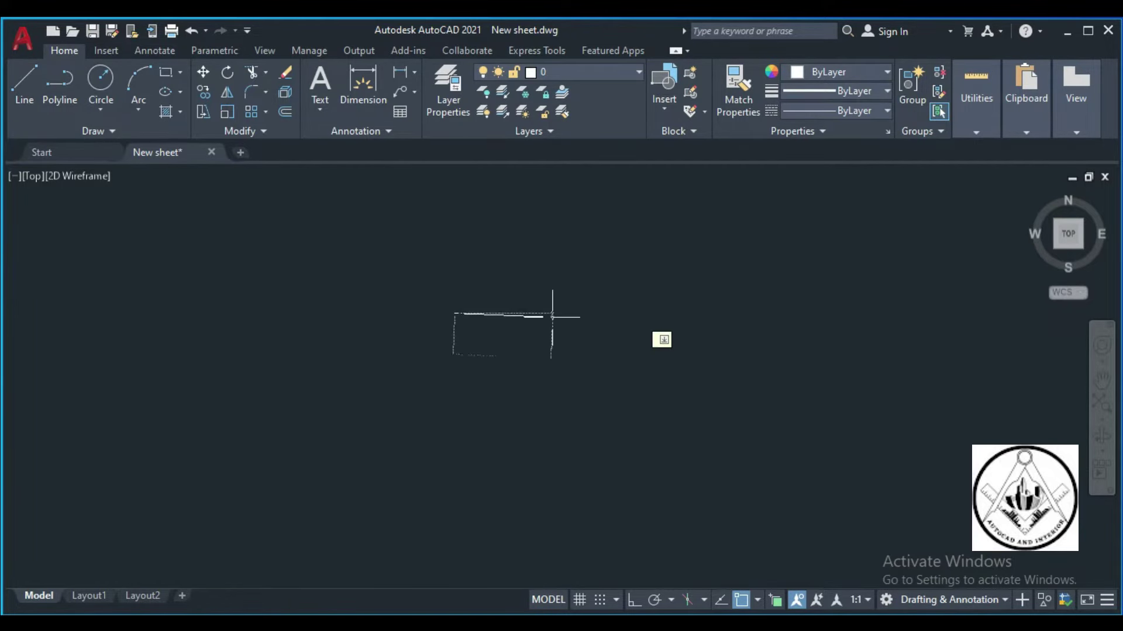
{"action": "left_click", "coordinate": [729, 317]}
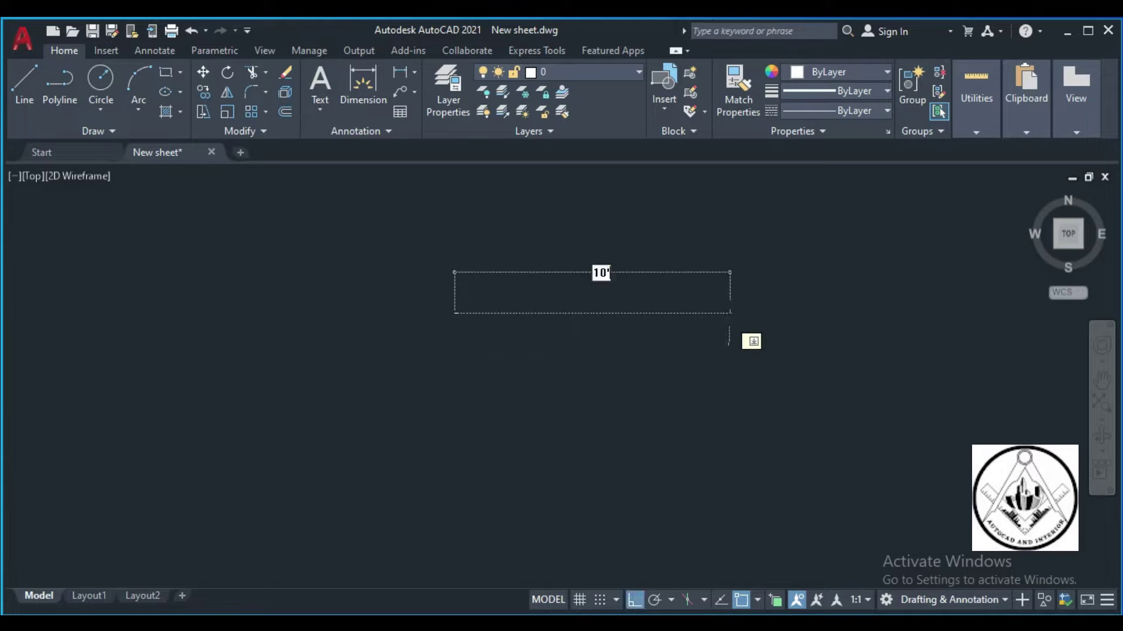
{"action": "key", "text": "Return"}
{"action": "scroll", "coordinate": [438, 297], "scroll_direction": "up", "scroll_amount": 4}
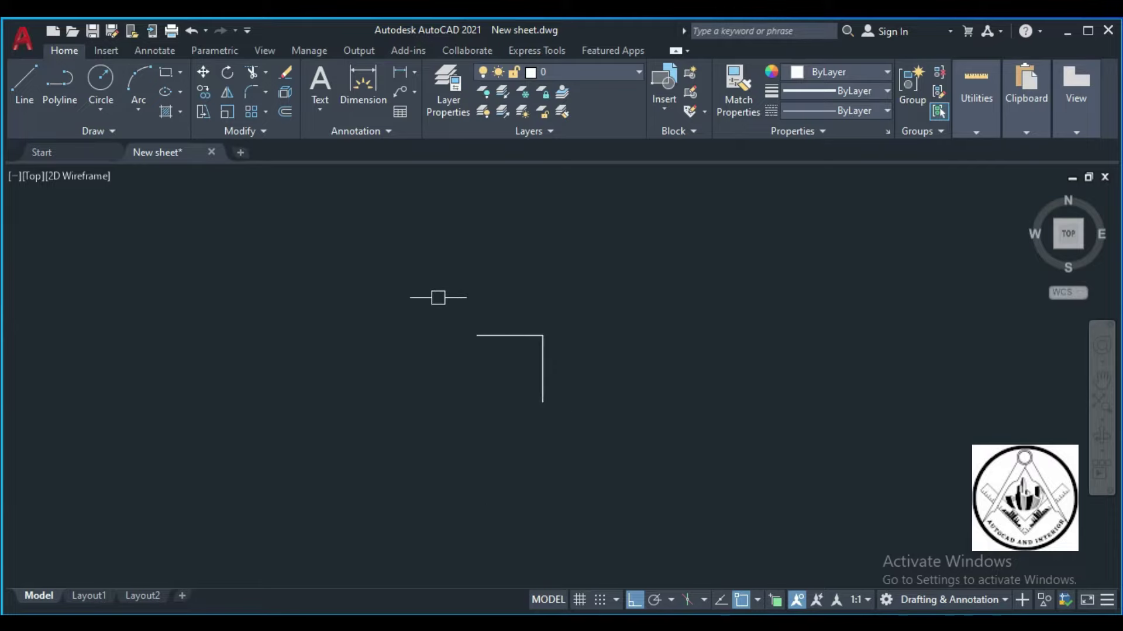
{"action": "scroll", "coordinate": [515, 369], "scroll_direction": "up", "scroll_amount": 4}
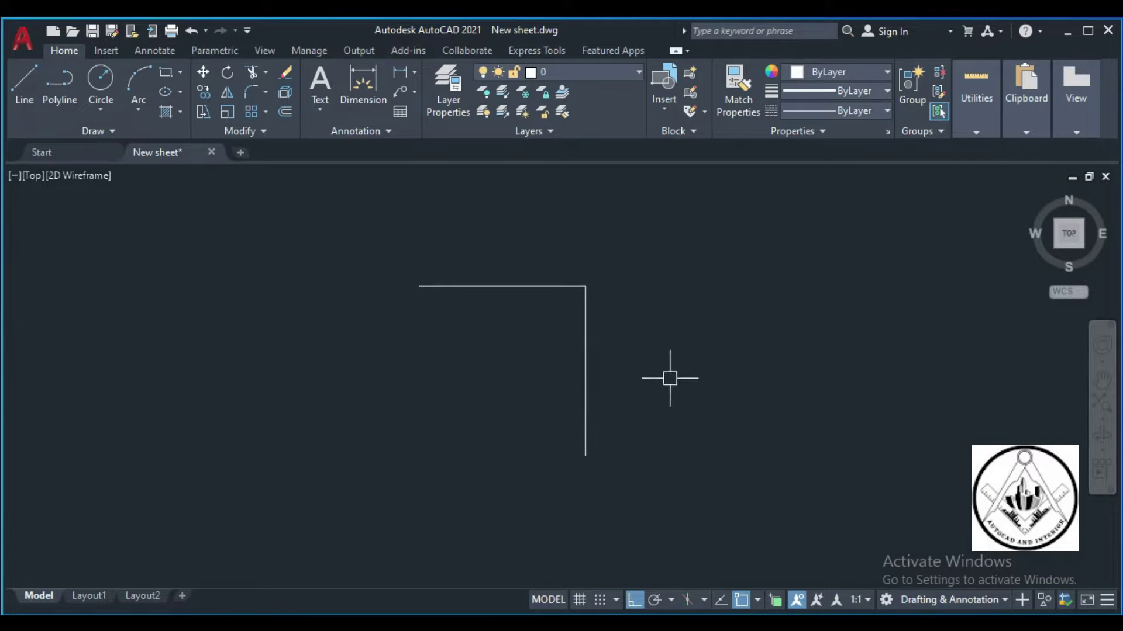
{"action": "type", "text": "O"}
{"action": "key", "text": "Return"}
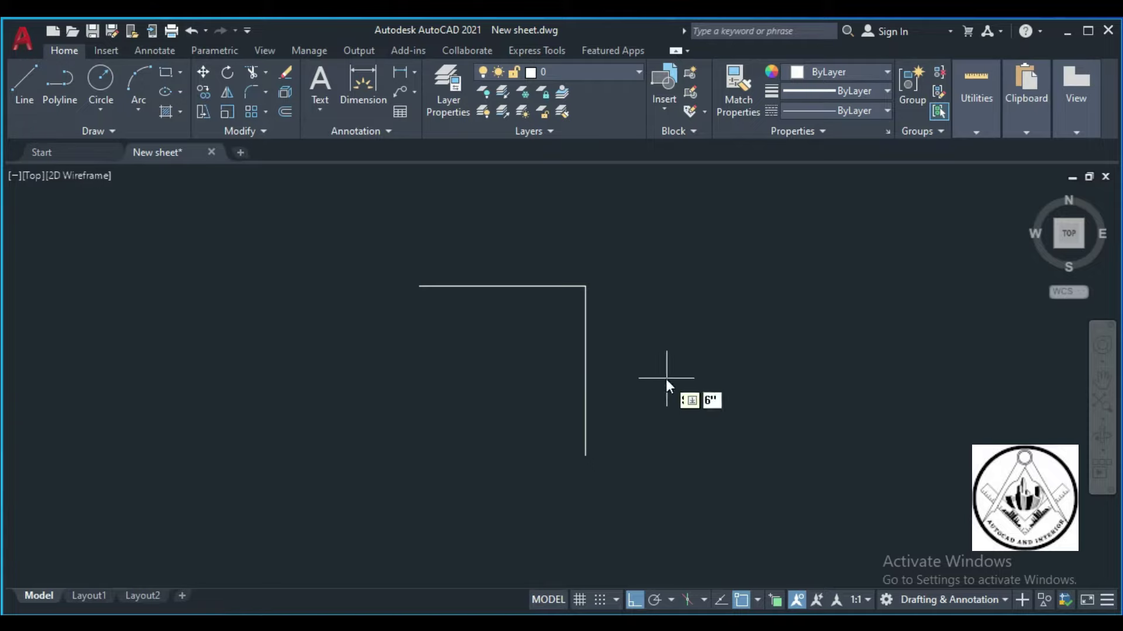
- Offset the top line upward and the vertical line to the right to form the wall strip
{"action": "left_click", "coordinate": [501, 285]}
{"action": "left_click", "coordinate": [519, 225]}
{"action": "left_click", "coordinate": [585, 331]}
{"action": "left_click", "coordinate": [692, 332]}
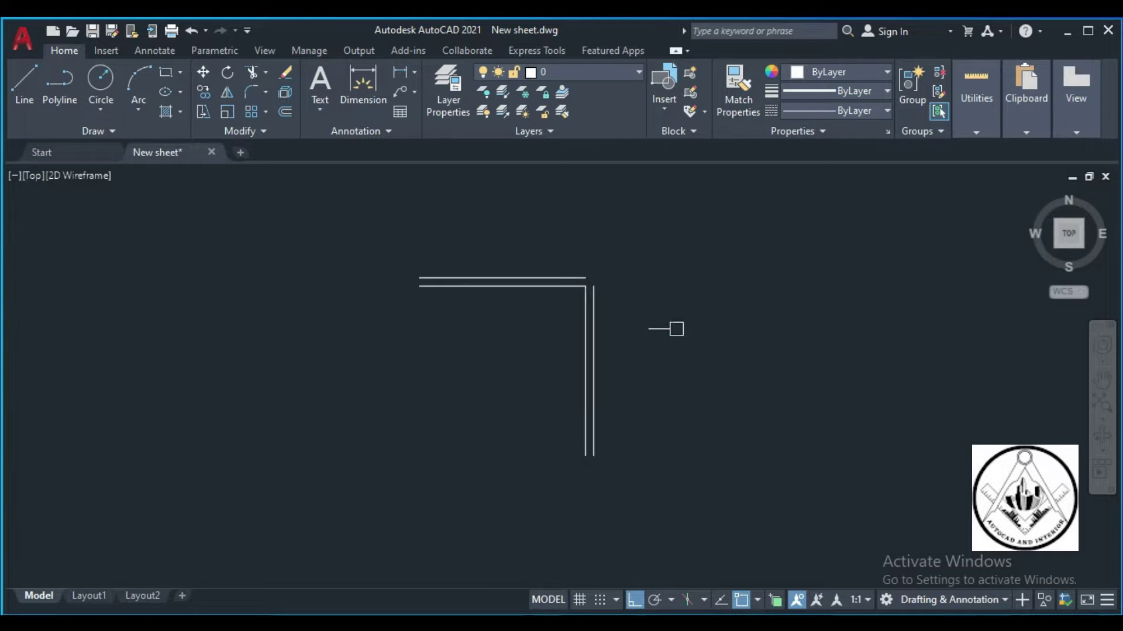
- Cap the left and bottom ends of the wall strip with short closing lines
{"action": "left_click", "coordinate": [23, 77]}
{"action": "scroll", "coordinate": [432, 247], "scroll_direction": "up", "scroll_amount": 2}
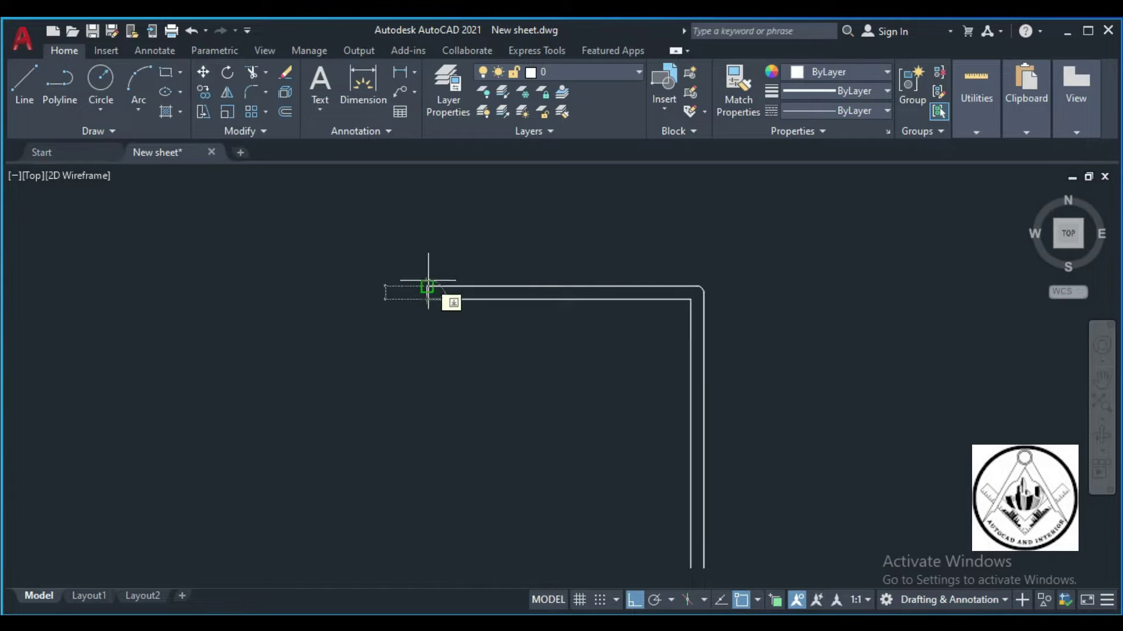
{"action": "left_click", "coordinate": [428, 282]}
{"action": "key", "text": "Return"}
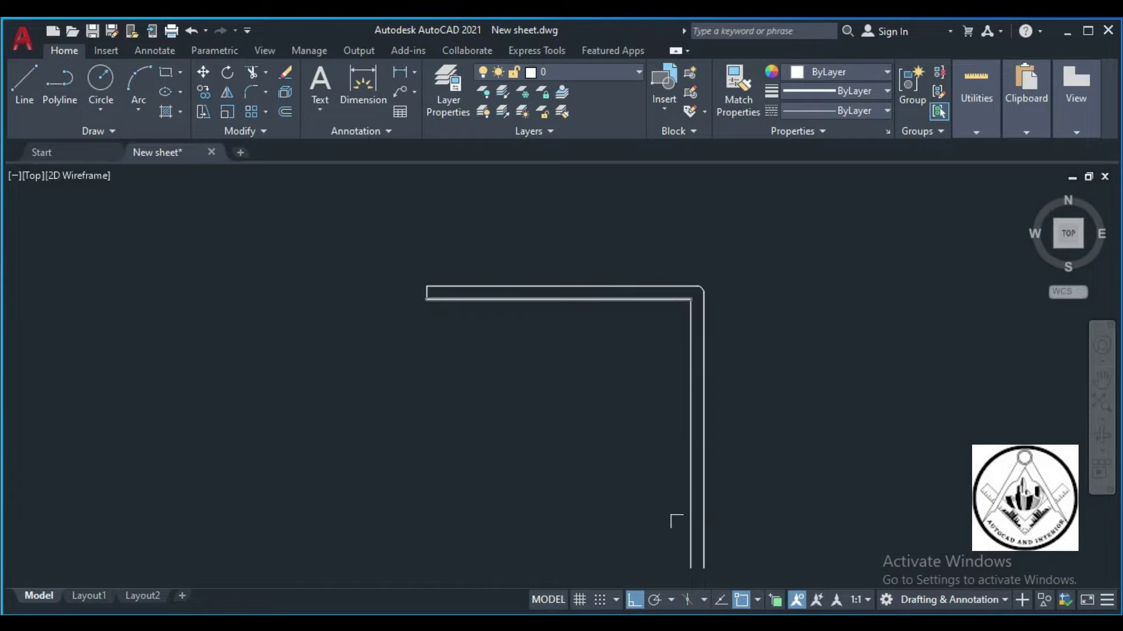
{"action": "left_click", "coordinate": [691, 567]}
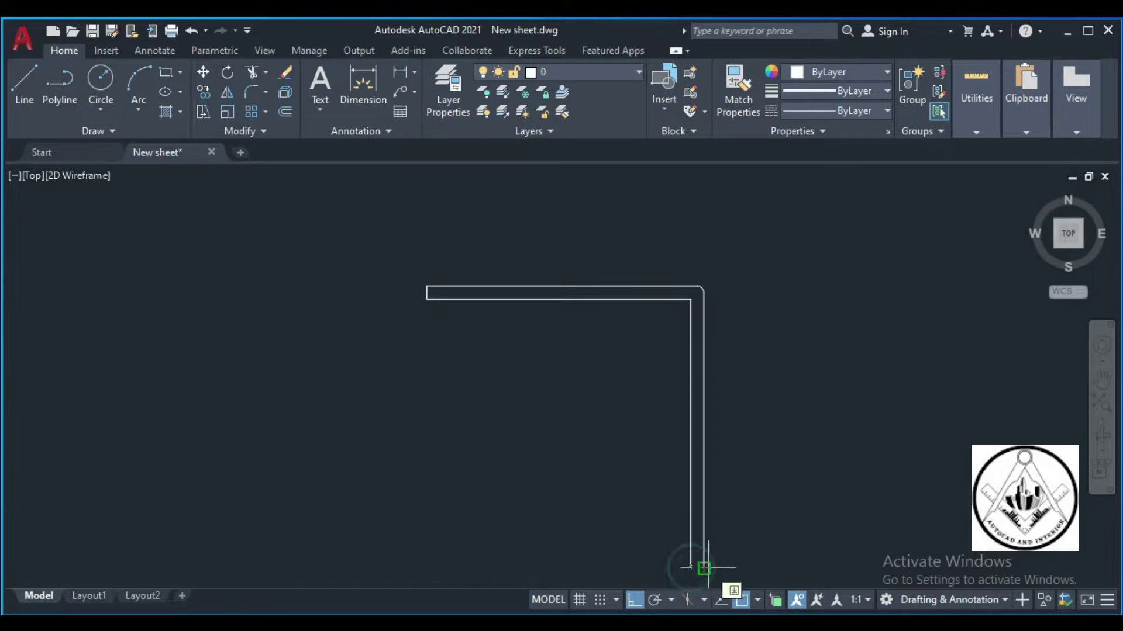
{"action": "left_click", "coordinate": [704, 567]}
{"action": "key", "text": "Return"}
{"action": "scroll", "coordinate": [523, 295], "scroll_direction": "down", "scroll_amount": 2}
{"action": "scroll", "coordinate": [585, 345], "scroll_direction": "up", "scroll_amount": 2}
{"action": "key", "text": "Return"}
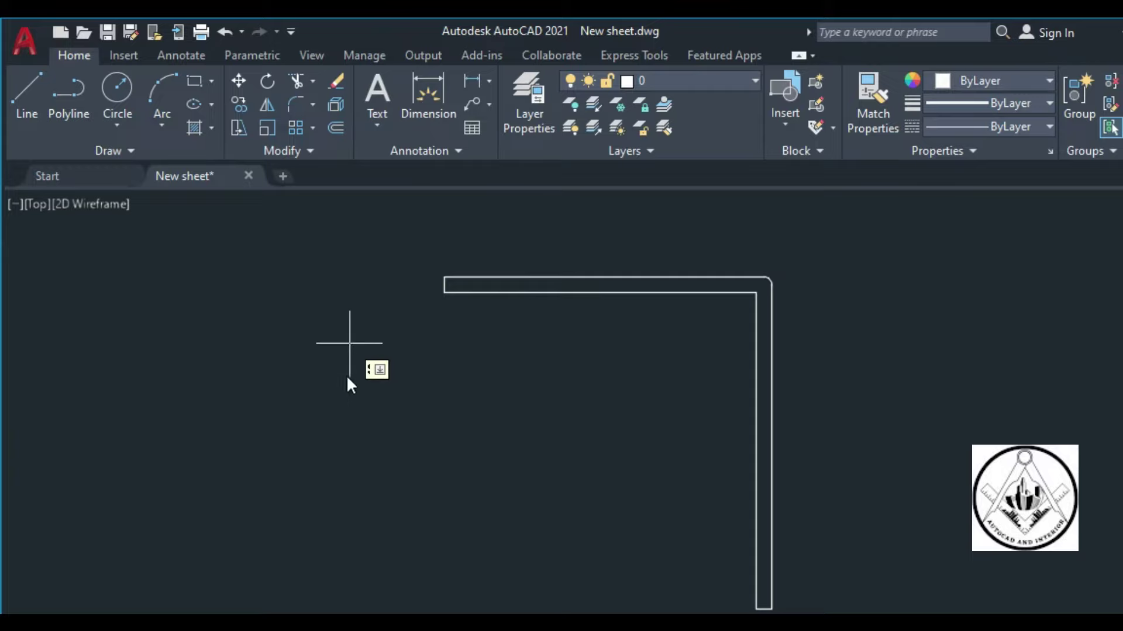
- Offset the inner top and vertical lines 2' inward to form the counter edge
{"action": "type", "text": "2"}
{"action": "type", "text": "'"}
{"action": "key", "text": "Return"}
{"action": "left_click", "coordinate": [566, 293]}
{"action": "left_click", "coordinate": [528, 397]}
{"action": "left_click", "coordinate": [753, 447]}
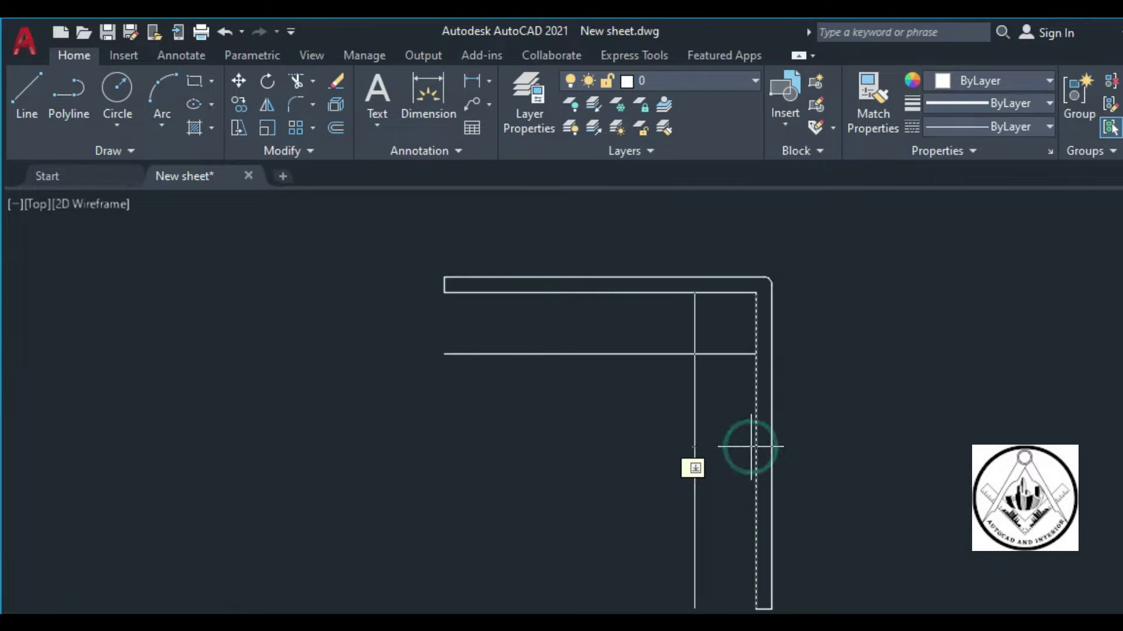
{"action": "left_click", "coordinate": [593, 439]}
{"action": "key", "text": "Escape"}
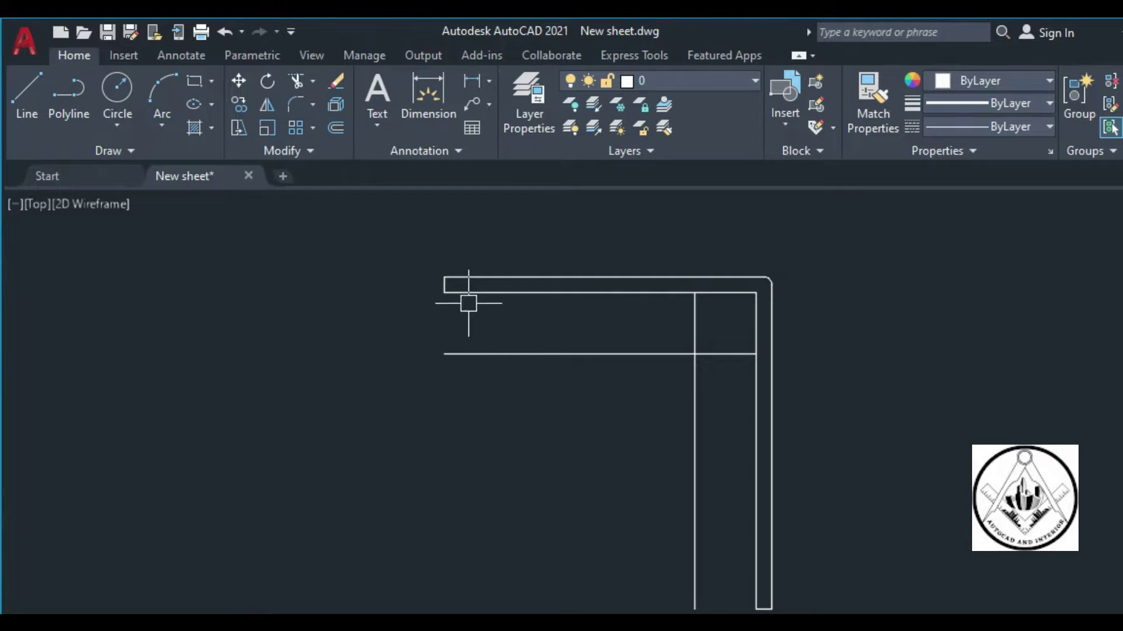
{"action": "scroll", "coordinate": [466, 298], "scroll_direction": "up", "scroll_amount": 2}
- Close the counter's left and bottom ends with lines snapped to the endpoints
{"action": "left_click", "coordinate": [22, 91]}
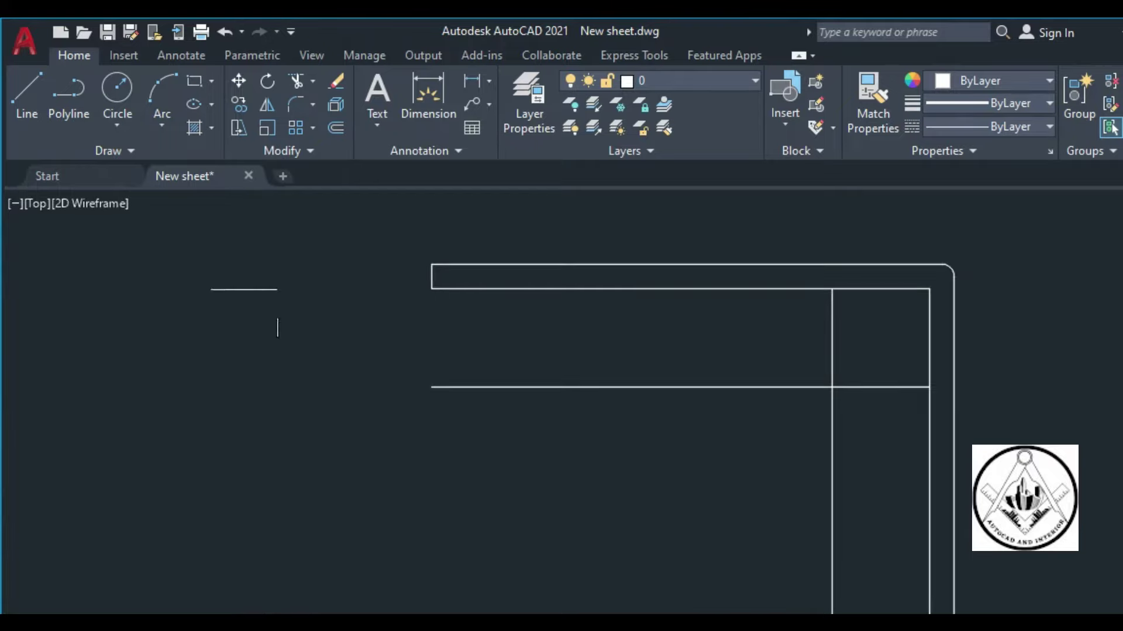
{"action": "left_click", "coordinate": [431, 387]}
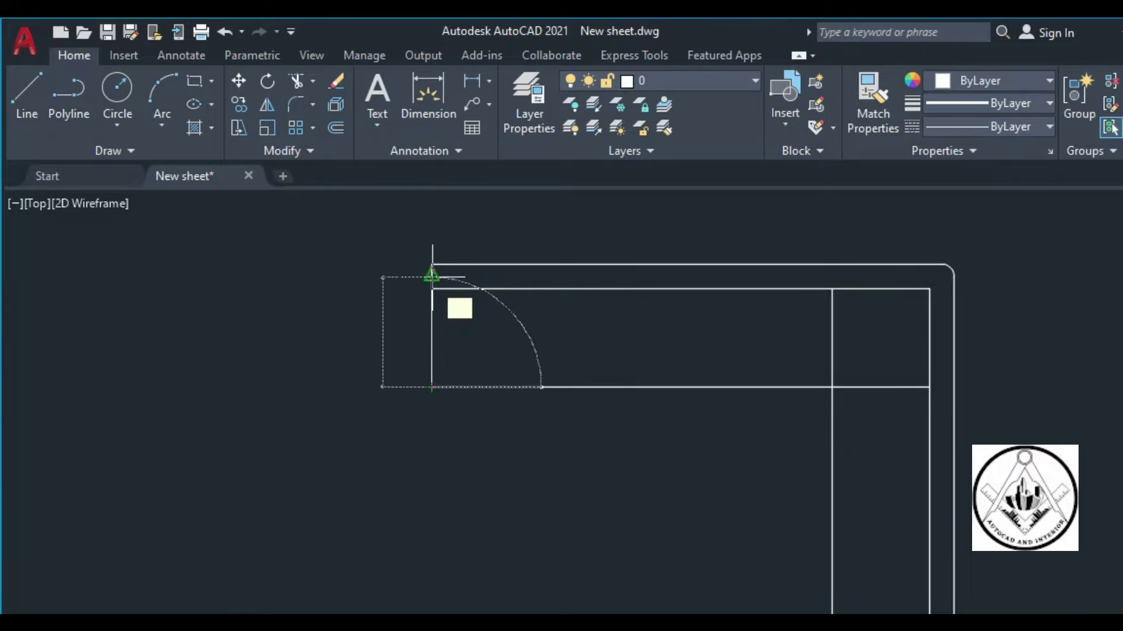
{"action": "left_click", "coordinate": [432, 288]}
{"action": "key", "text": "Return"}
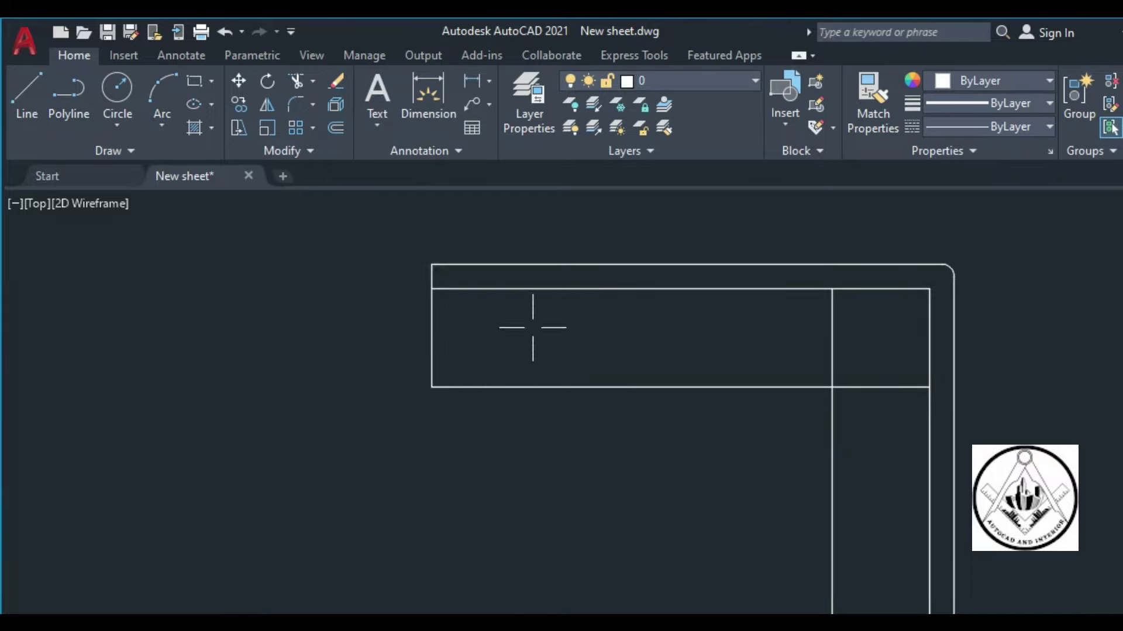
{"action": "scroll", "coordinate": [446, 276], "scroll_direction": "down", "scroll_amount": 4}
{"action": "scroll", "coordinate": [619, 476], "scroll_direction": "up", "scroll_amount": 4}
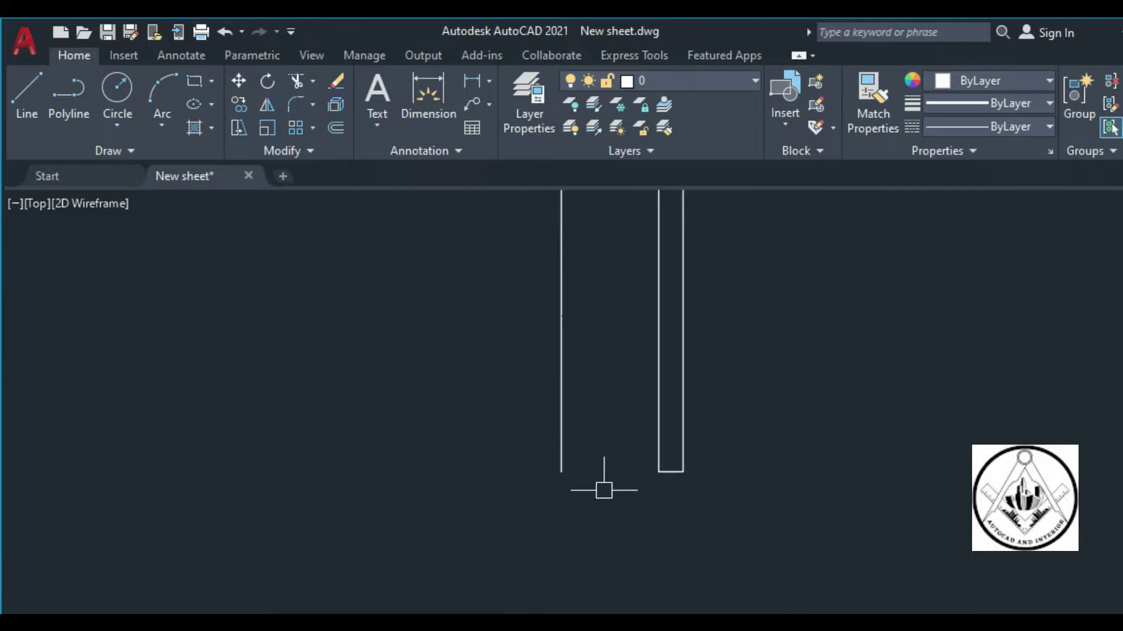
{"action": "left_click", "coordinate": [562, 472]}
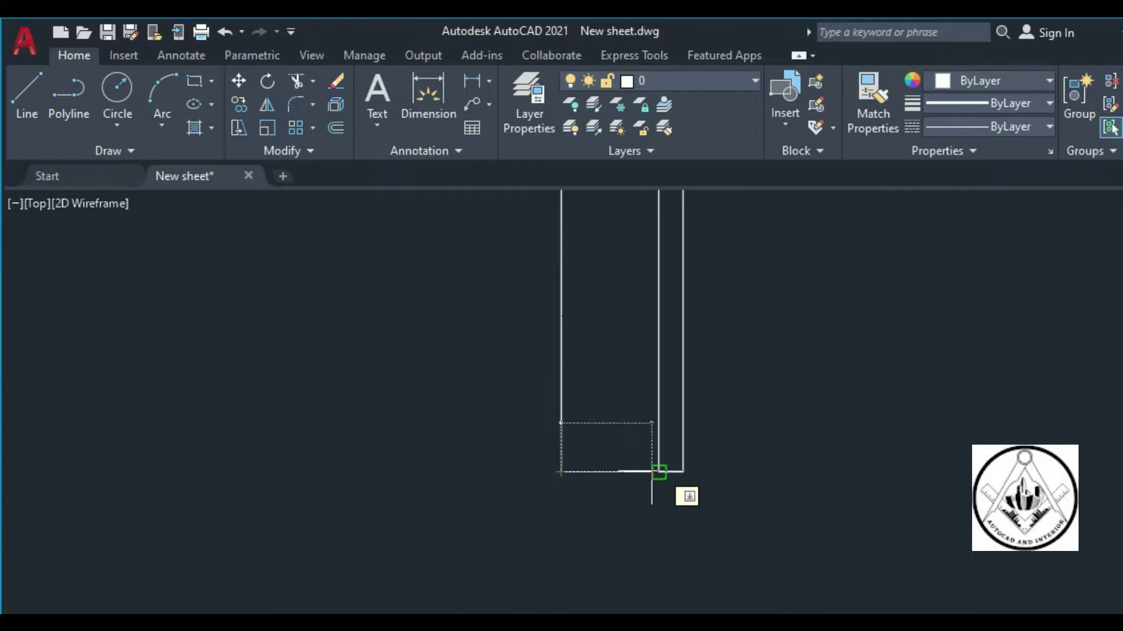
{"action": "left_click", "coordinate": [682, 471]}
{"action": "key", "text": "Return"}
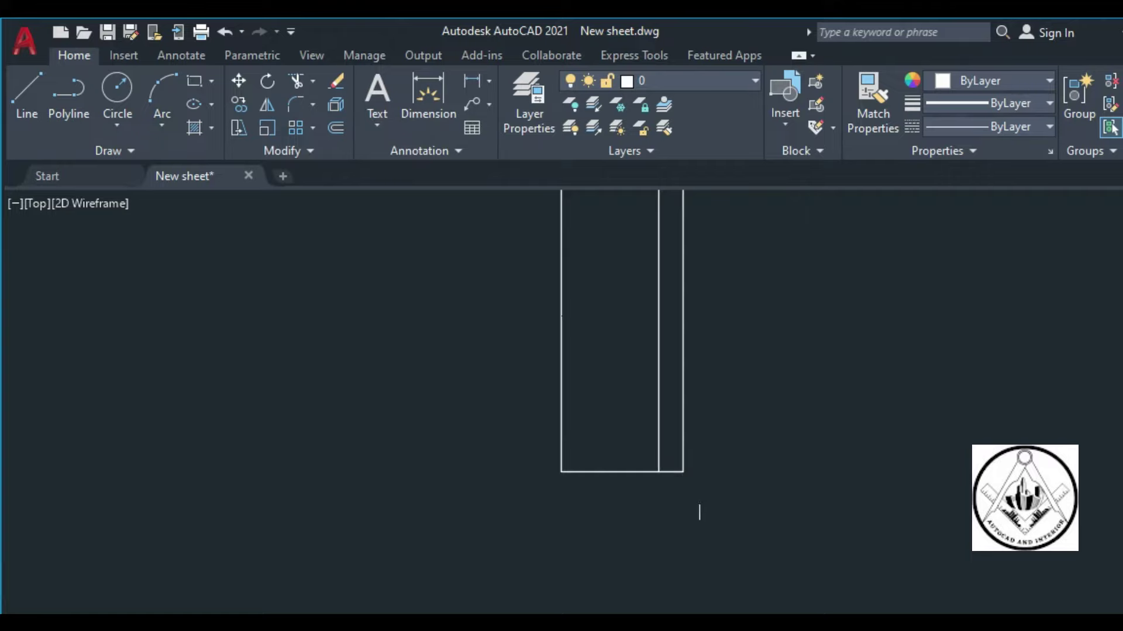
{"action": "scroll", "coordinate": [699, 511], "scroll_direction": "down", "scroll_amount": 4}
- Add cabinet divider lines along the top run of the counter
{"action": "scroll", "coordinate": [589, 273], "scroll_direction": "up", "scroll_amount": 2}
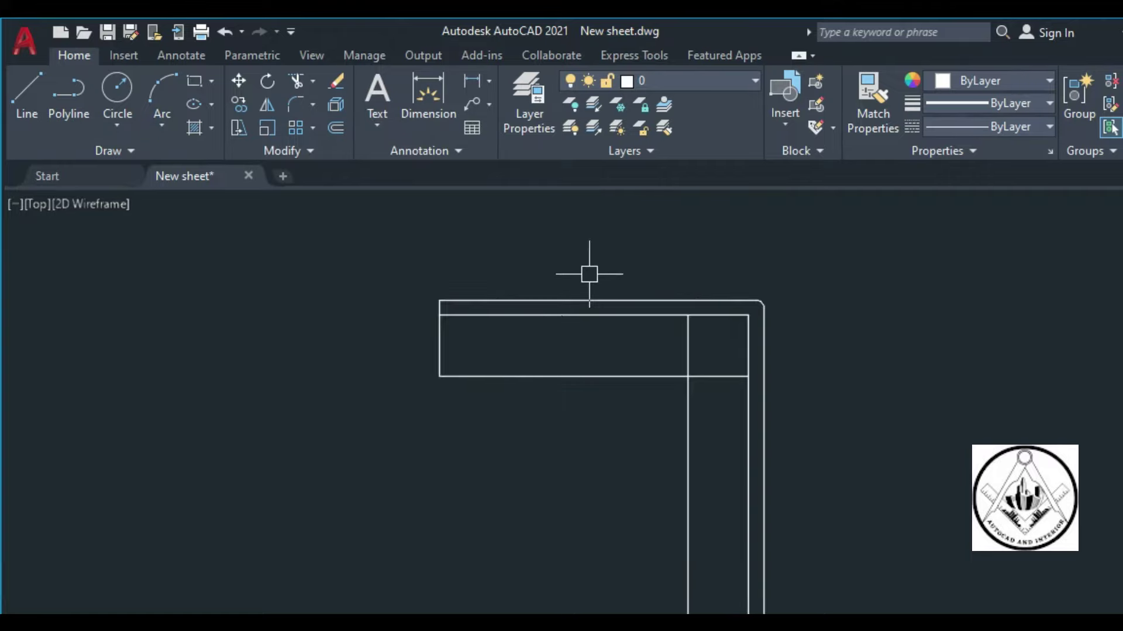
{"action": "scroll", "coordinate": [590, 274], "scroll_direction": "up", "scroll_amount": 2}
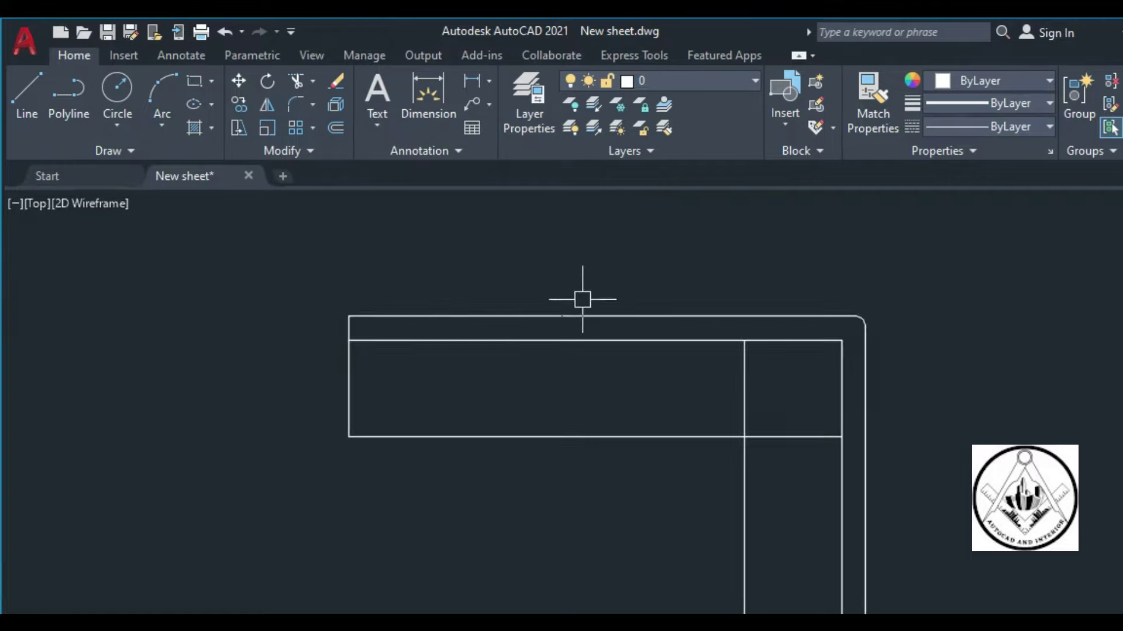
{"action": "type", "text": "ex"}
{"action": "key", "text": "Return"}
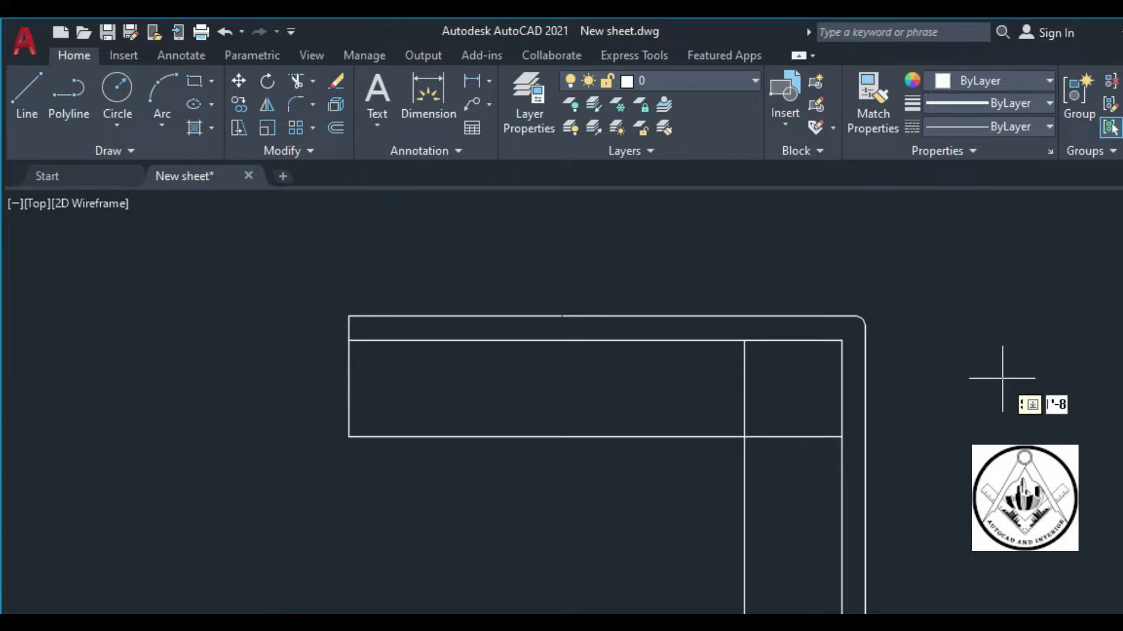
{"action": "left_click", "coordinate": [349, 398]}
{"action": "left_click", "coordinate": [430, 396]}
{"action": "left_click", "coordinate": [561, 396]}
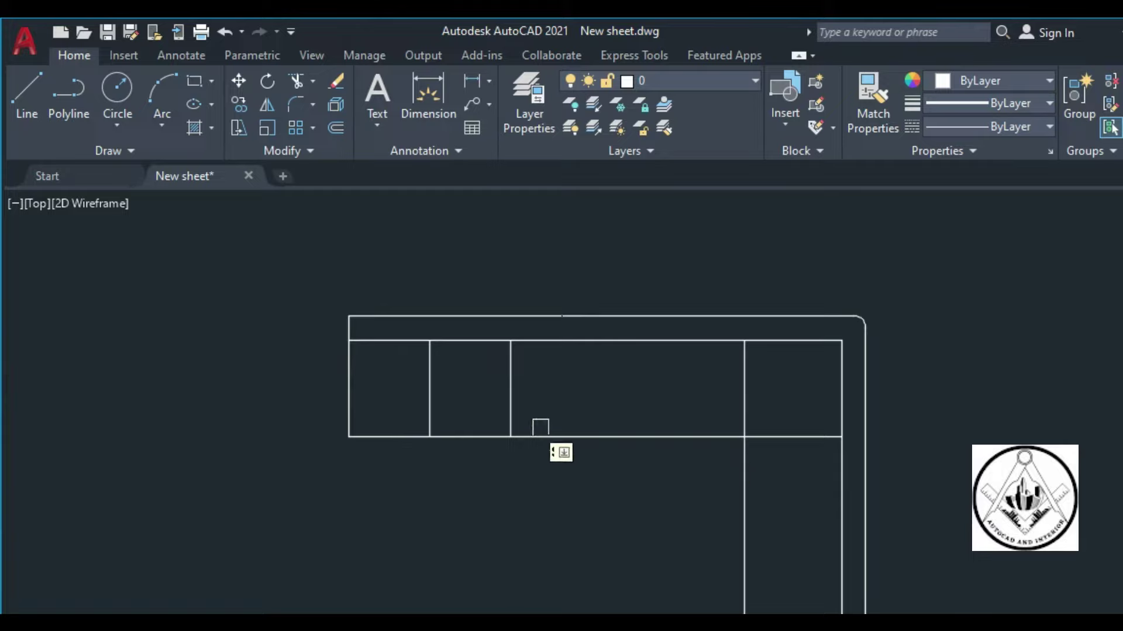
{"action": "left_click", "coordinate": [511, 406]}
{"action": "left_click", "coordinate": [638, 412]}
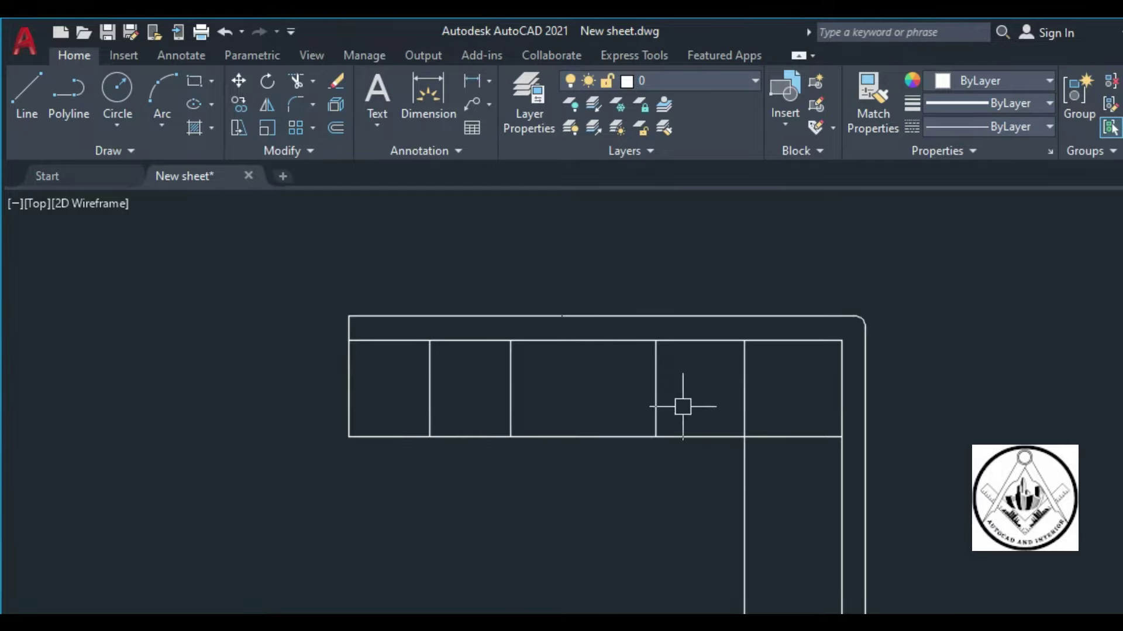
{"action": "scroll", "coordinate": [691, 390], "scroll_direction": "down", "scroll_amount": 2}
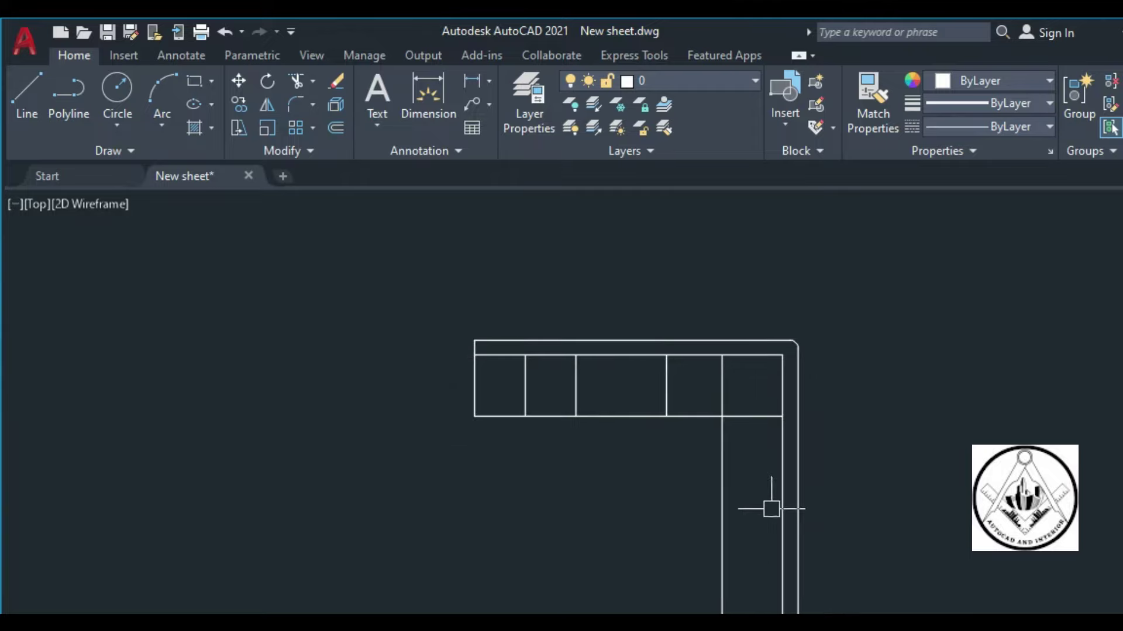
{"action": "scroll", "coordinate": [772, 509], "scroll_direction": "up", "scroll_amount": 2}
{"action": "scroll", "coordinate": [704, 396], "scroll_direction": "down", "scroll_amount": 2}
{"action": "scroll", "coordinate": [711, 441], "scroll_direction": "up", "scroll_amount": 2}
{"action": "scroll", "coordinate": [705, 431], "scroll_direction": "down", "scroll_amount": 2}
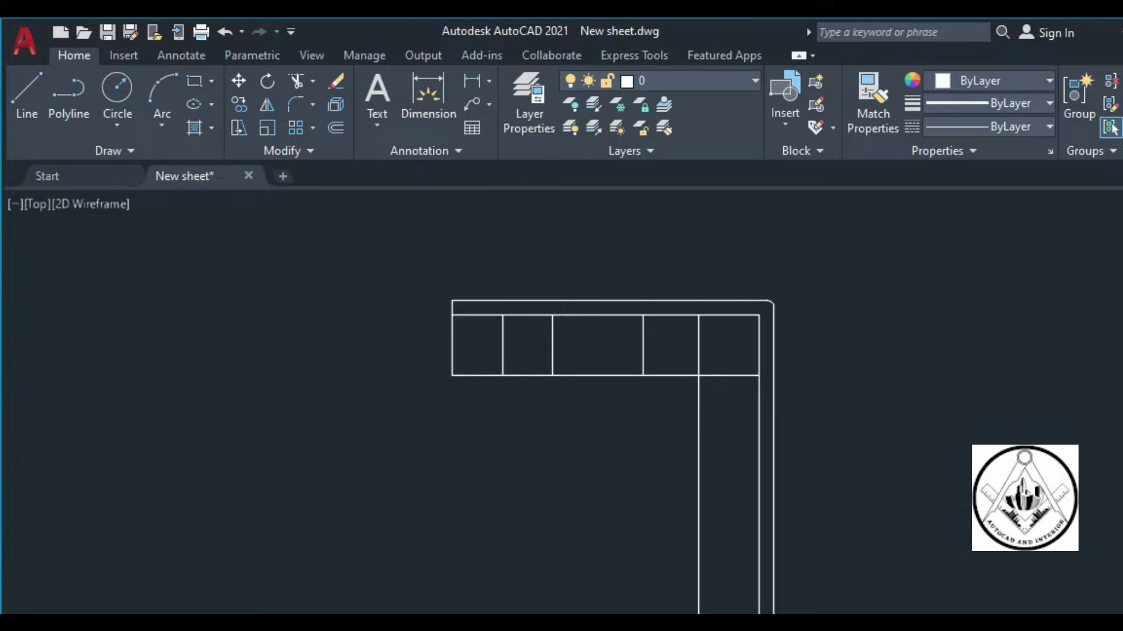
- Add cabinet divider lines down the vertical run of the counter
{"action": "left_click", "coordinate": [729, 543]}
{"action": "left_click", "coordinate": [726, 577]}
{"action": "left_click", "coordinate": [729, 517]}
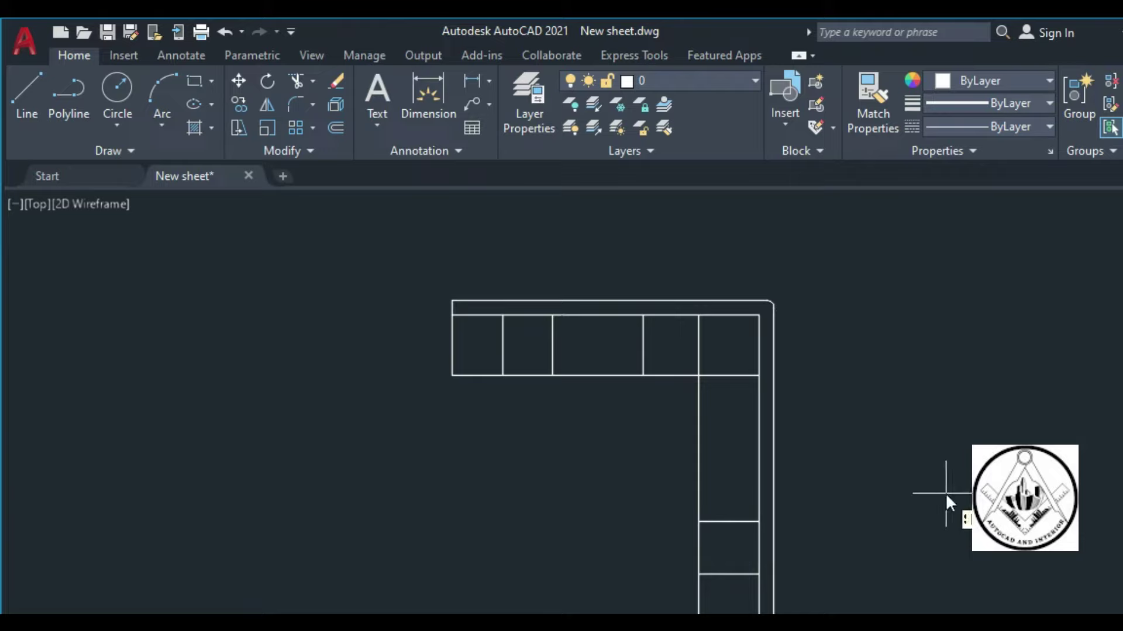
{"action": "left_click", "coordinate": [738, 521]}
{"action": "left_click", "coordinate": [734, 446]}
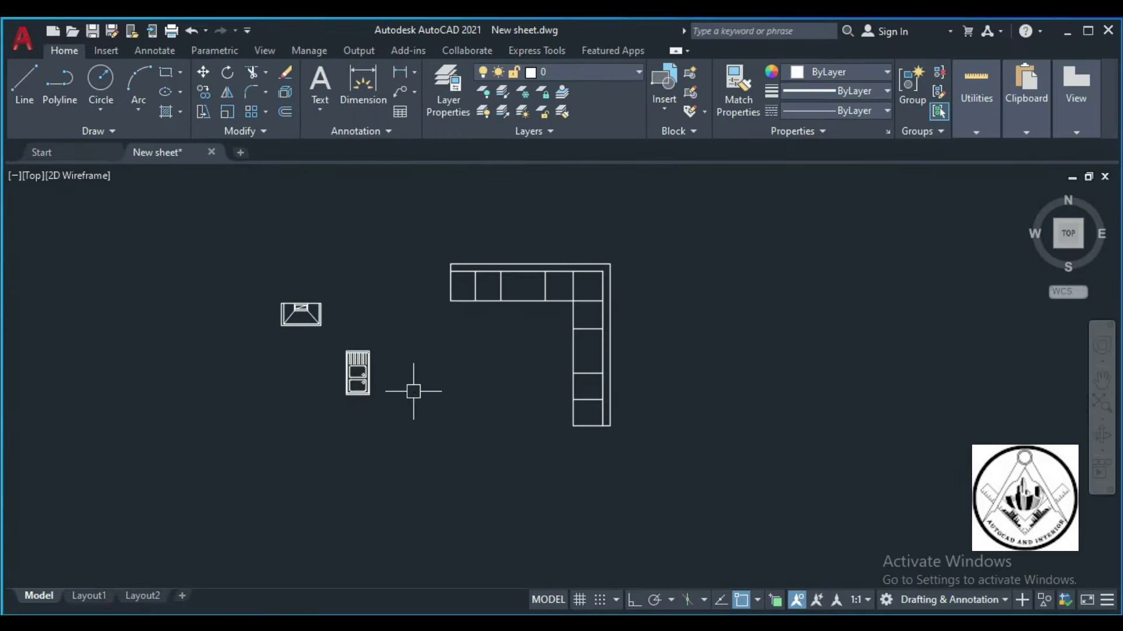
- Copy the hood block into the middle cabinet of the top run
{"action": "type", "text": "Co"}
{"action": "key", "text": "Return"}
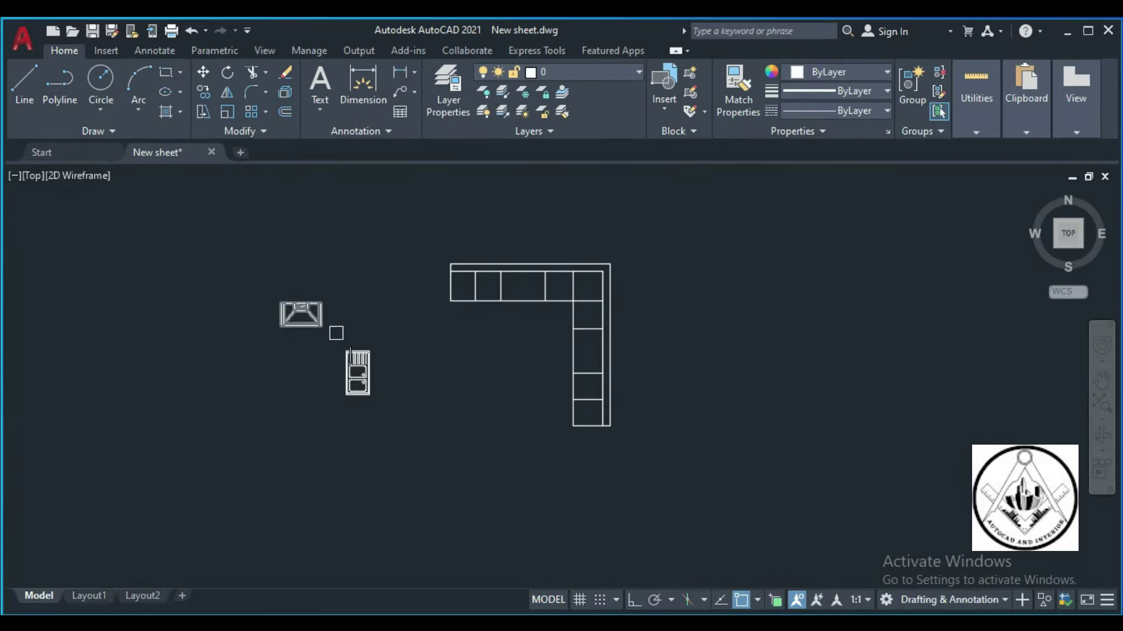
{"action": "left_click", "coordinate": [333, 329]}
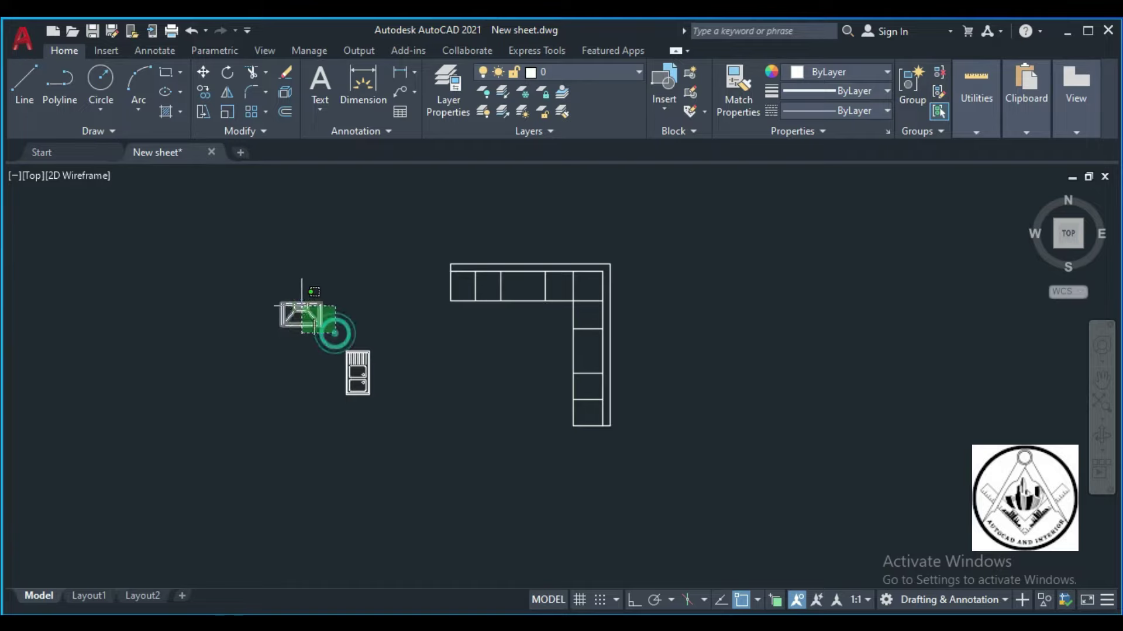
{"action": "left_click", "coordinate": [269, 287]}
{"action": "key", "text": "Return"}
{"action": "left_click", "coordinate": [301, 309]}
{"action": "scroll", "coordinate": [528, 287], "scroll_direction": "up", "scroll_amount": 4}
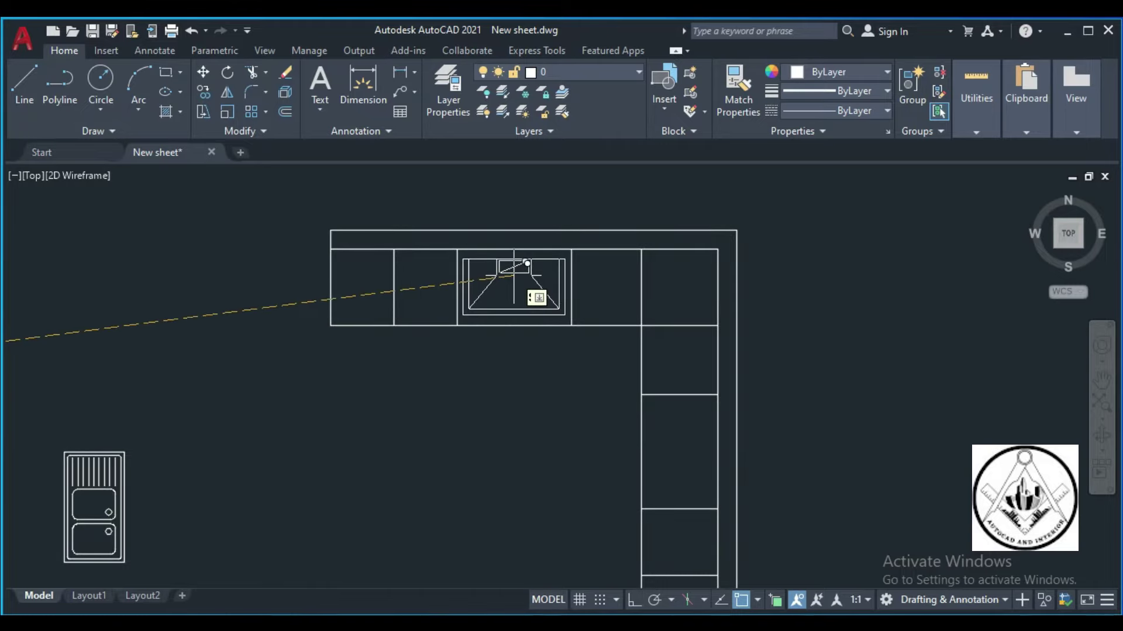
{"action": "left_click", "coordinate": [527, 264]}
{"action": "key", "text": "Escape"}
{"action": "scroll", "coordinate": [521, 287], "scroll_direction": "down", "scroll_amount": 2}
{"action": "scroll", "coordinate": [503, 293], "scroll_direction": "down", "scroll_amount": 2}
{"action": "scroll", "coordinate": [408, 383], "scroll_direction": "up", "scroll_amount": 2}
- Copy the sink block into a cabinet on the side run
{"action": "type", "text": "o"}
{"action": "key", "text": "Return"}
{"action": "left_click", "coordinate": [383, 429]}
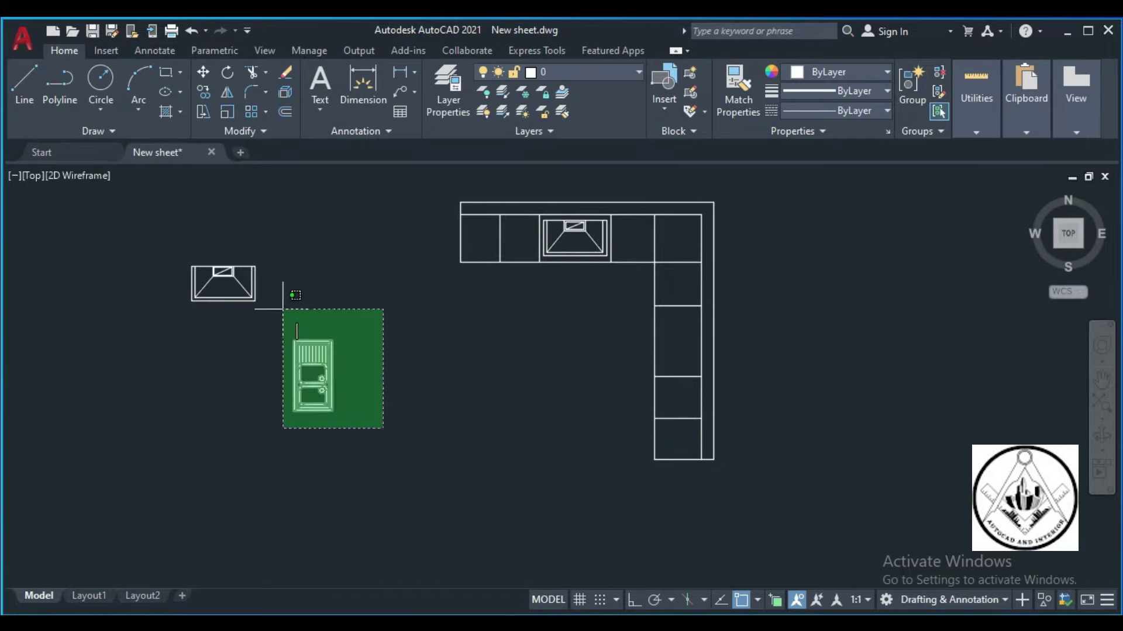
{"action": "left_click", "coordinate": [283, 309]}
{"action": "key", "text": "Return"}
{"action": "left_click", "coordinate": [323, 380]}
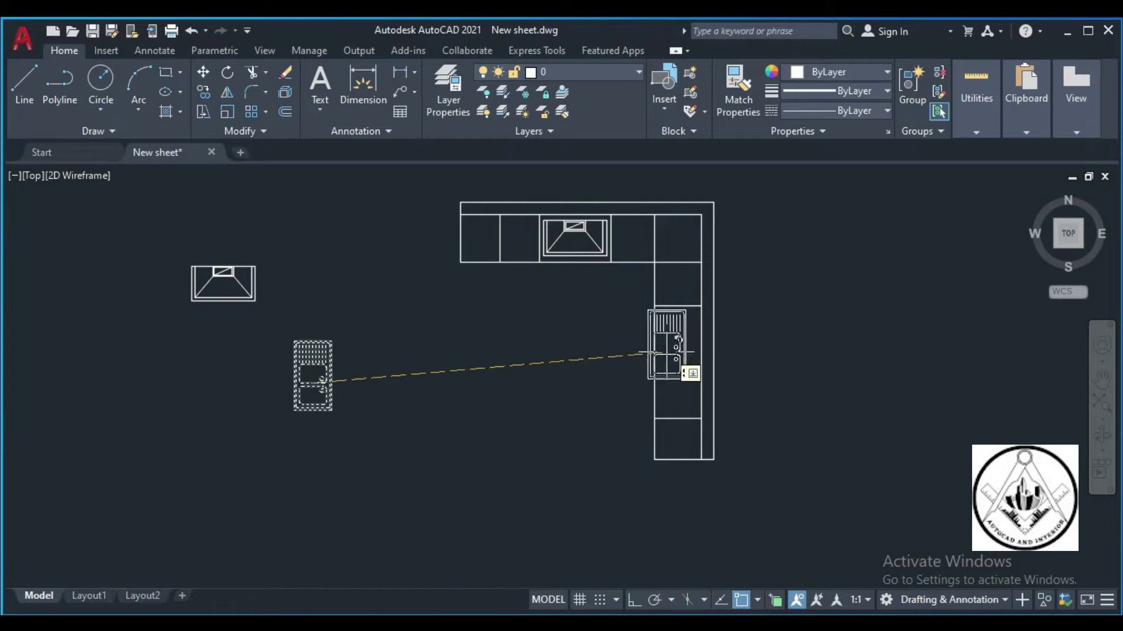
{"action": "scroll", "coordinate": [649, 353], "scroll_direction": "up", "scroll_amount": 2}
{"action": "scroll", "coordinate": [678, 348], "scroll_direction": "up", "scroll_amount": 2}
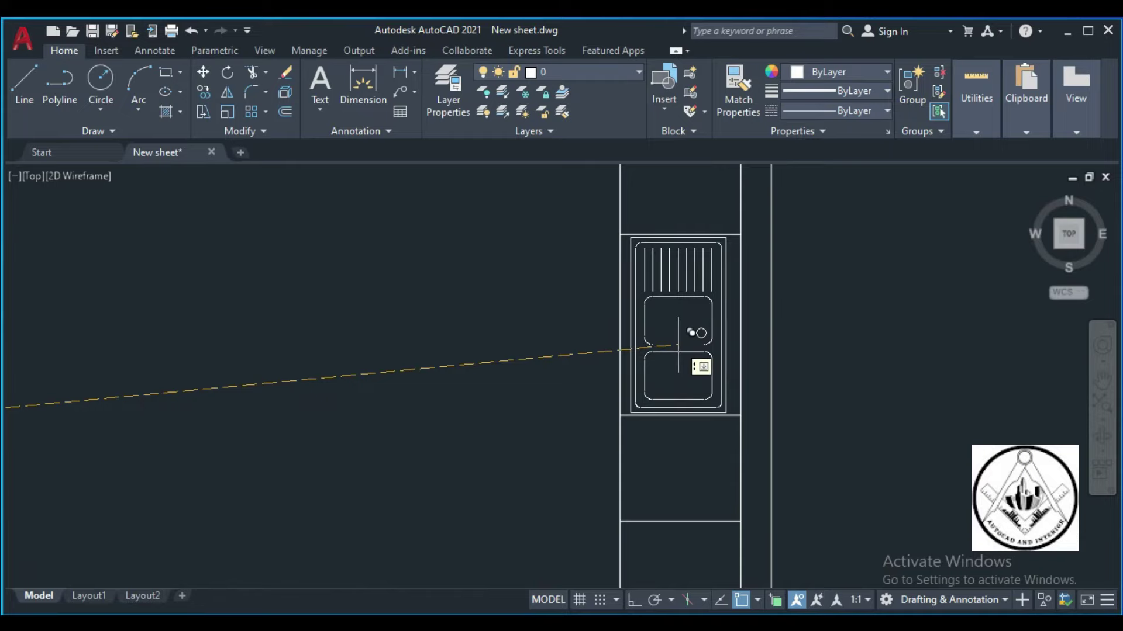
{"action": "scroll", "coordinate": [678, 345], "scroll_direction": "down", "scroll_amount": 4}
{"action": "left_click", "coordinate": [677, 342]}
{"action": "key", "text": "Escape"}
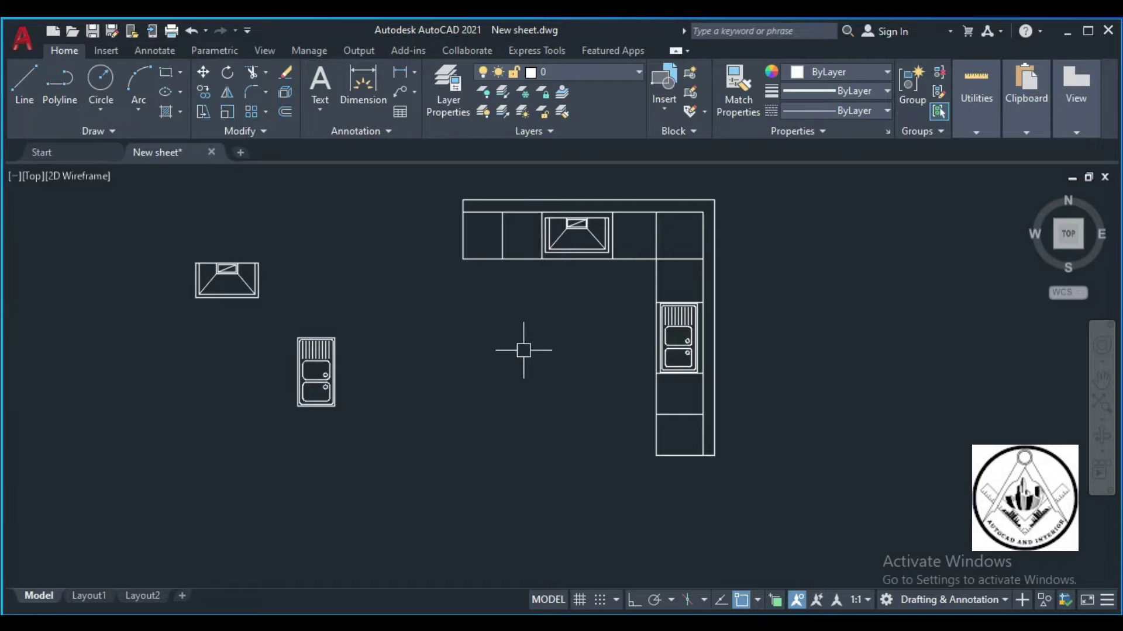
{"action": "scroll", "coordinate": [515, 286], "scroll_direction": "down", "scroll_amount": 2}
- Dimension the top run as 10'-2" and the side run as 10'-4", outside the counter
{"action": "scroll", "coordinate": [566, 343], "scroll_direction": "up", "scroll_amount": 2}
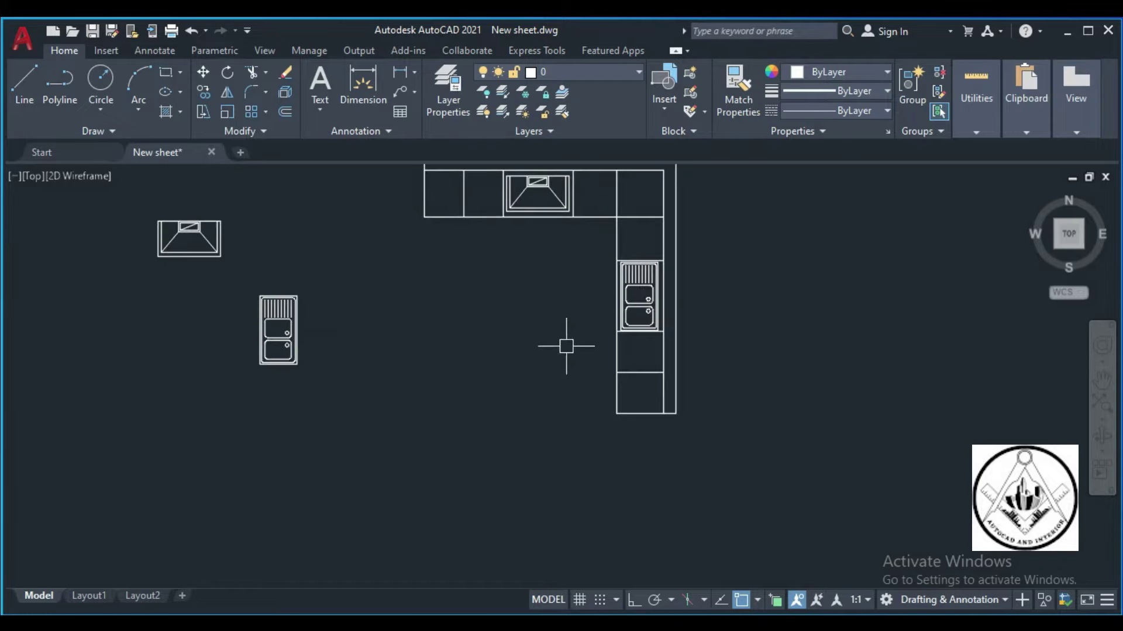
{"action": "scroll", "coordinate": [531, 353], "scroll_direction": "down", "scroll_amount": 2}
{"action": "scroll", "coordinate": [518, 202], "scroll_direction": "up", "scroll_amount": 2}
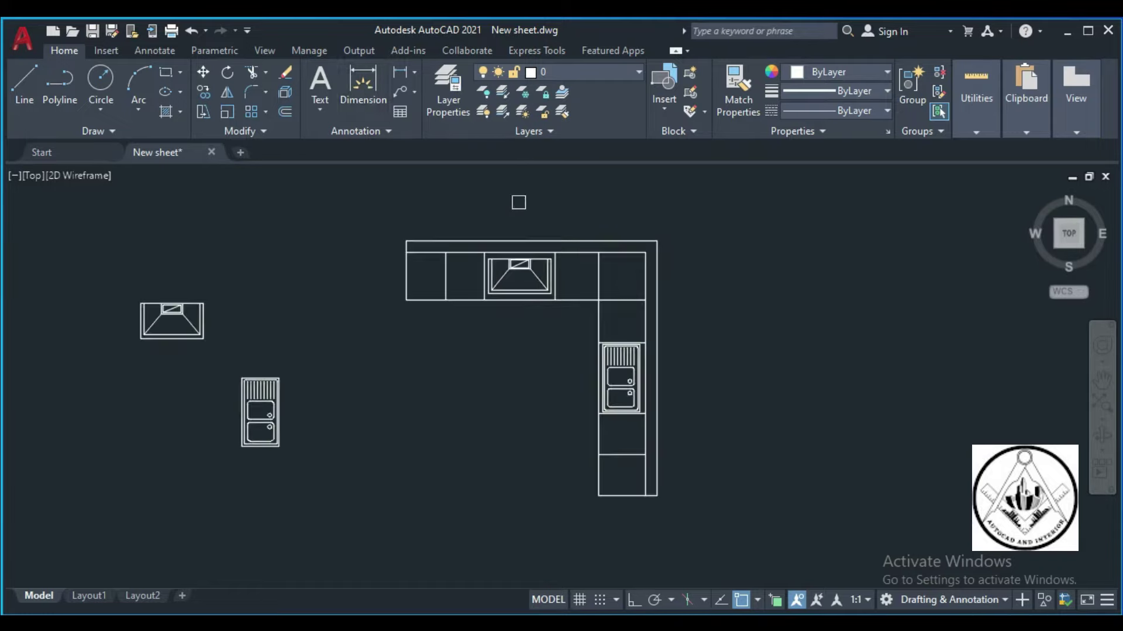
{"action": "left_click", "coordinate": [369, 81]}
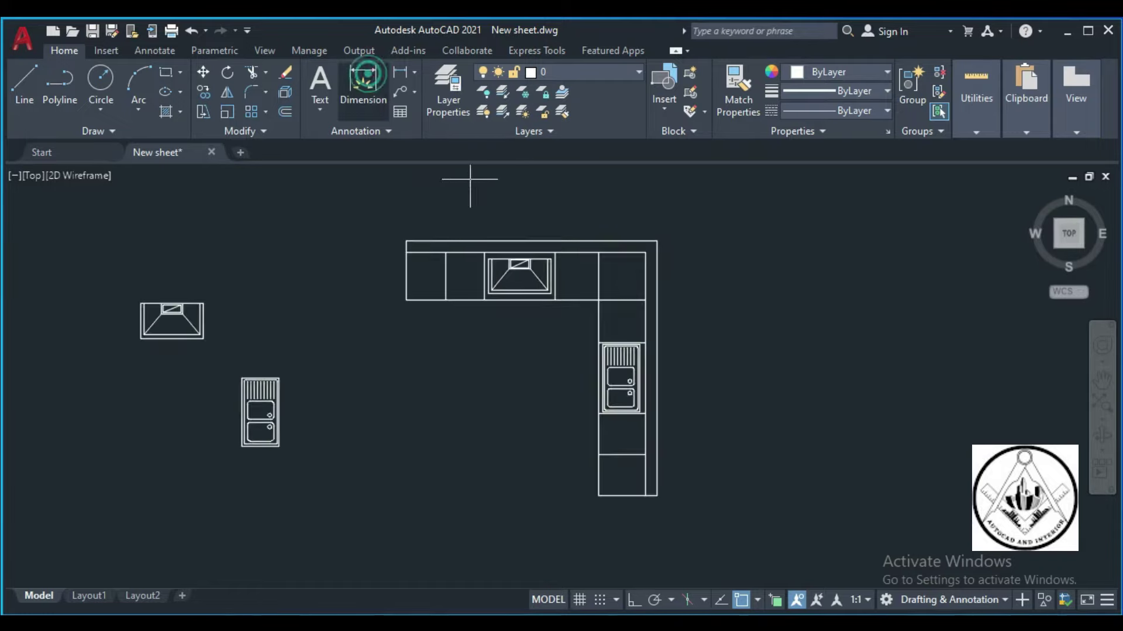
{"action": "left_click", "coordinate": [407, 253]}
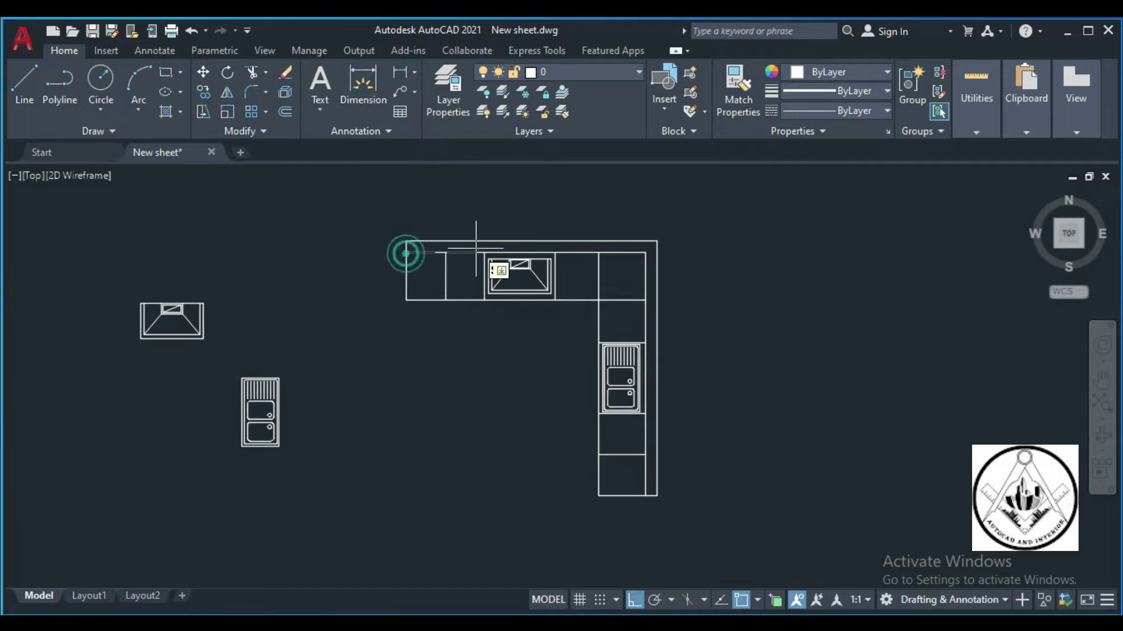
{"action": "left_click", "coordinate": [646, 253]}
{"action": "left_click", "coordinate": [588, 221]}
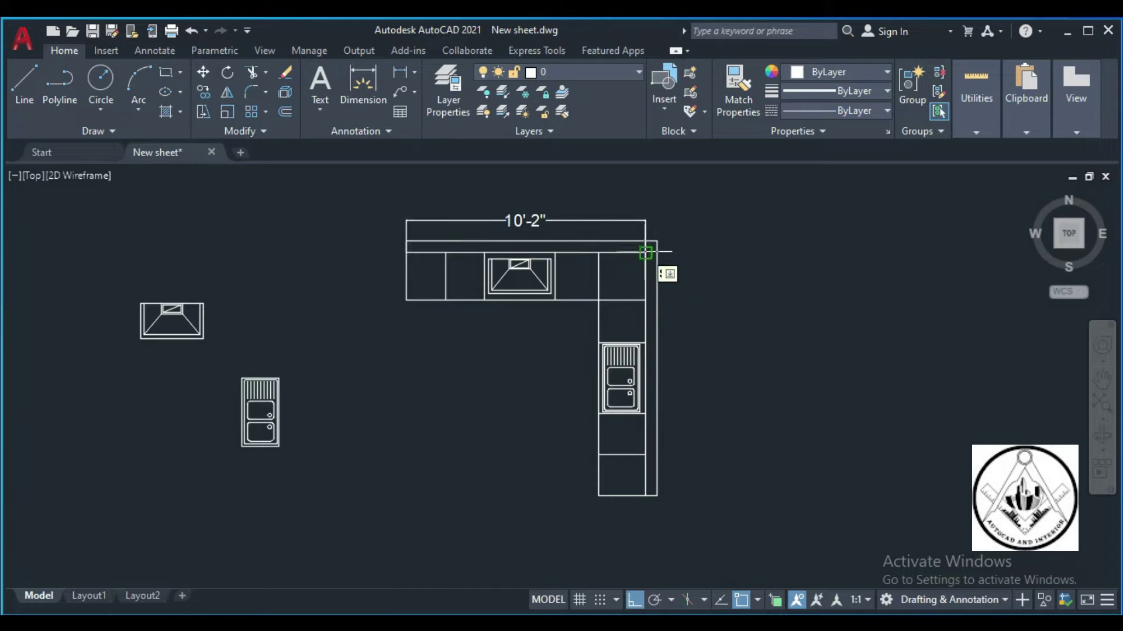
{"action": "left_click", "coordinate": [646, 496]}
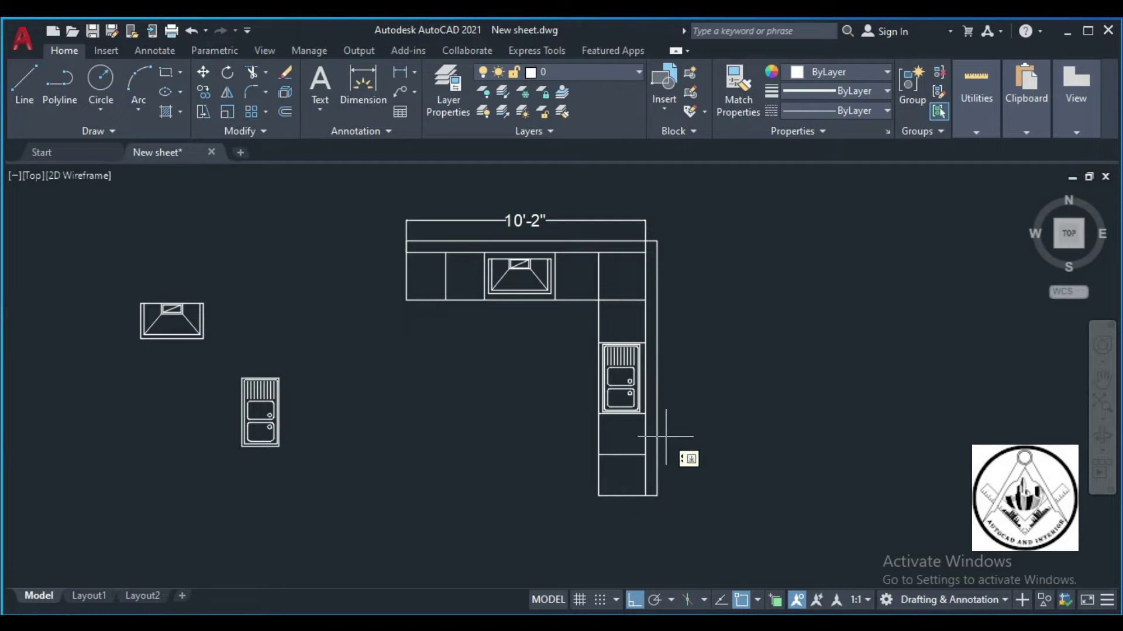
{"action": "left_click", "coordinate": [646, 252]}
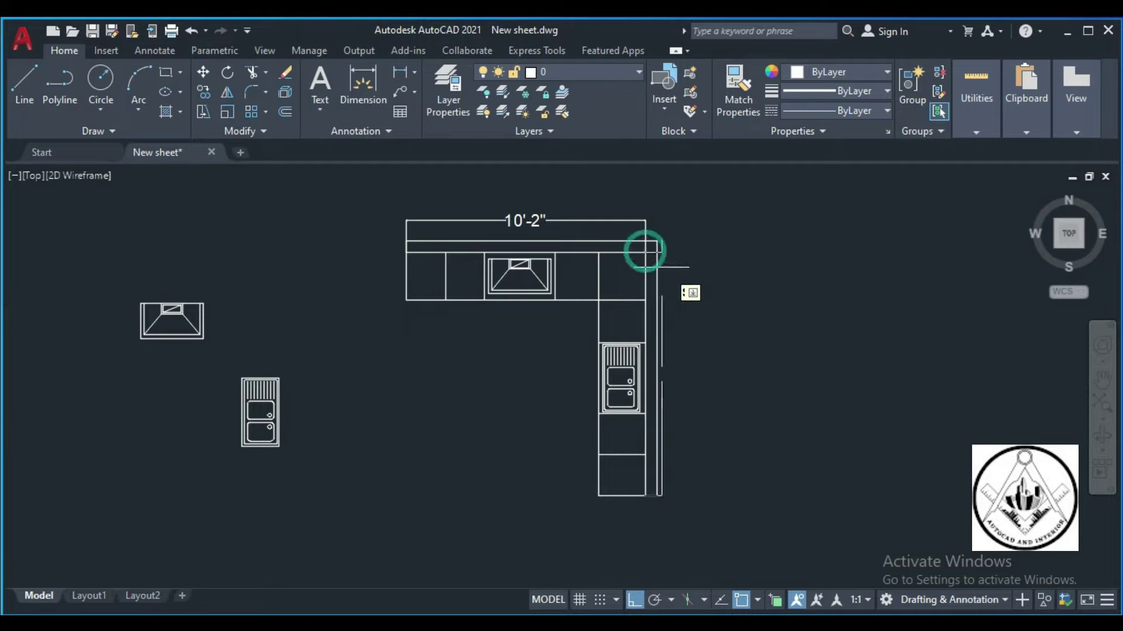
{"action": "left_click", "coordinate": [683, 313]}
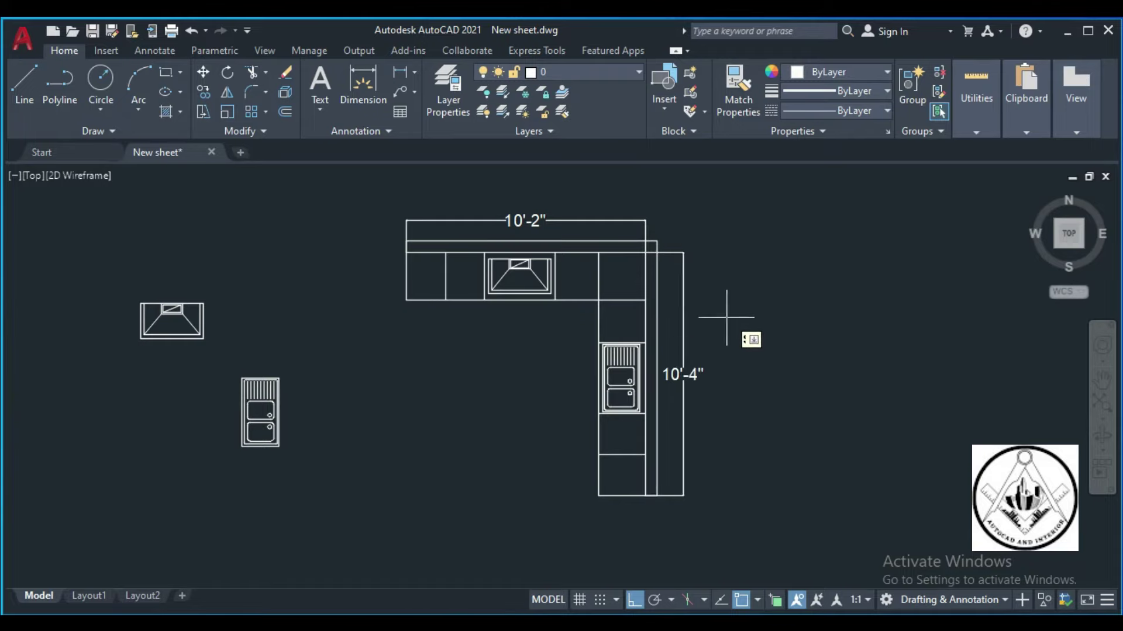
- Chain-dimension the top-run cabinets as 1'-8", 1'-8", 3' and 1'-10"
{"action": "scroll", "coordinate": [404, 288], "scroll_direction": "up", "scroll_amount": 2}
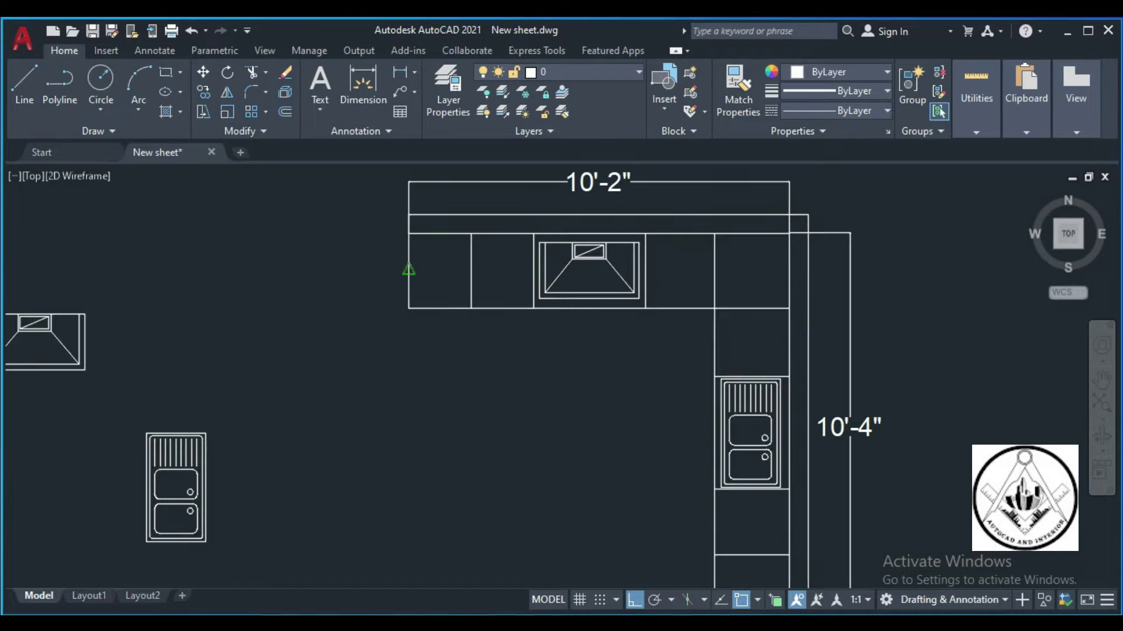
{"action": "left_click", "coordinate": [408, 309]}
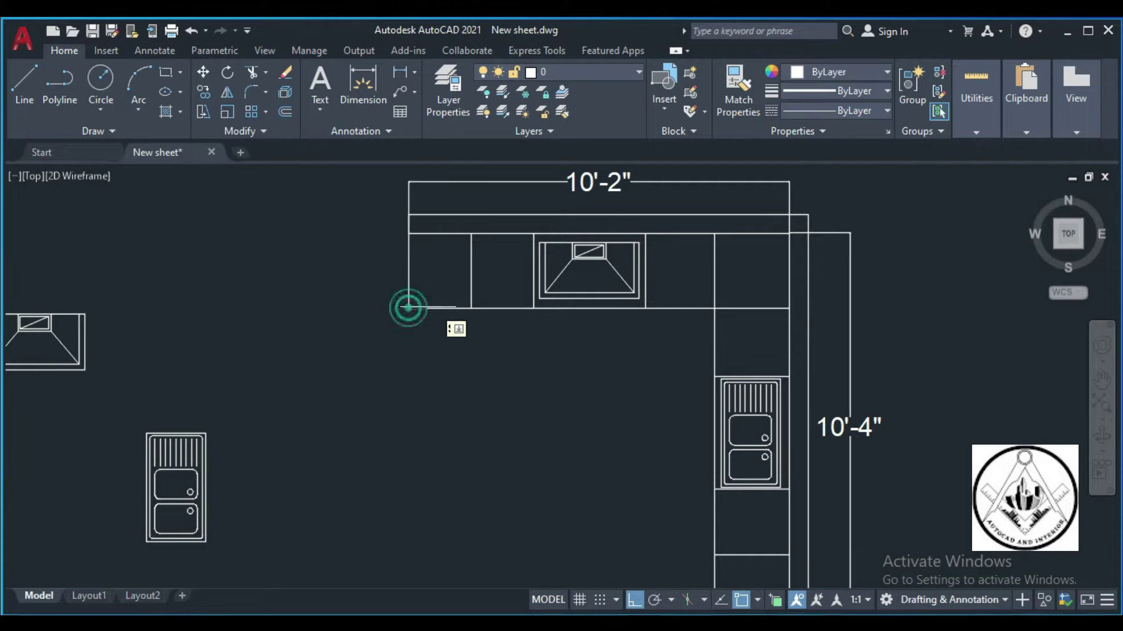
{"action": "left_click", "coordinate": [471, 309]}
{"action": "left_click", "coordinate": [453, 328]}
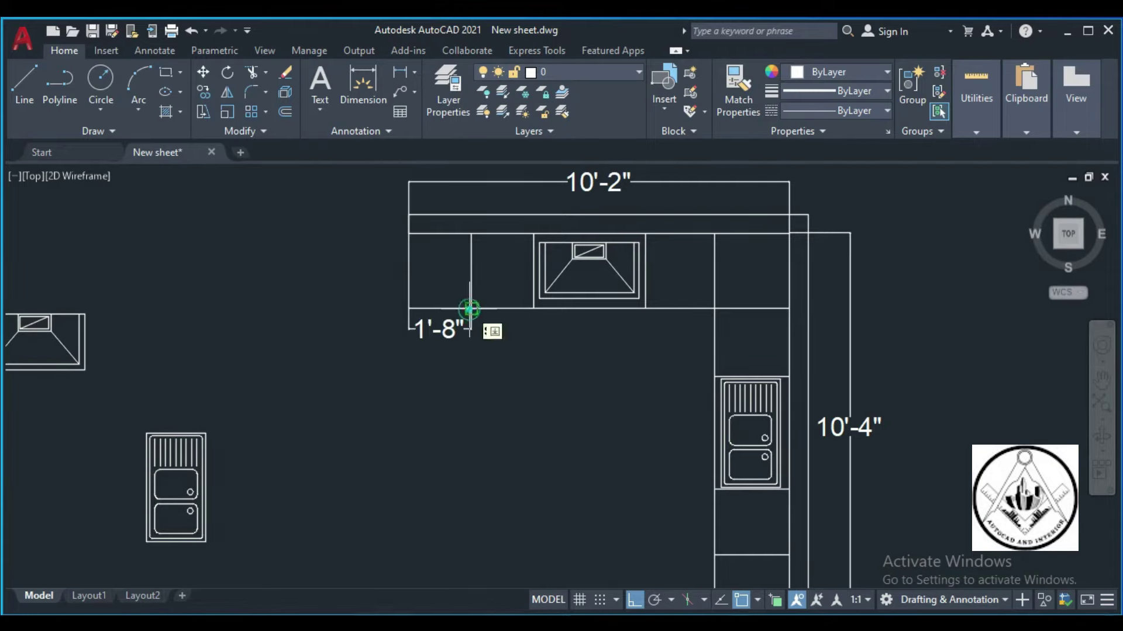
{"action": "left_click", "coordinate": [532, 308]}
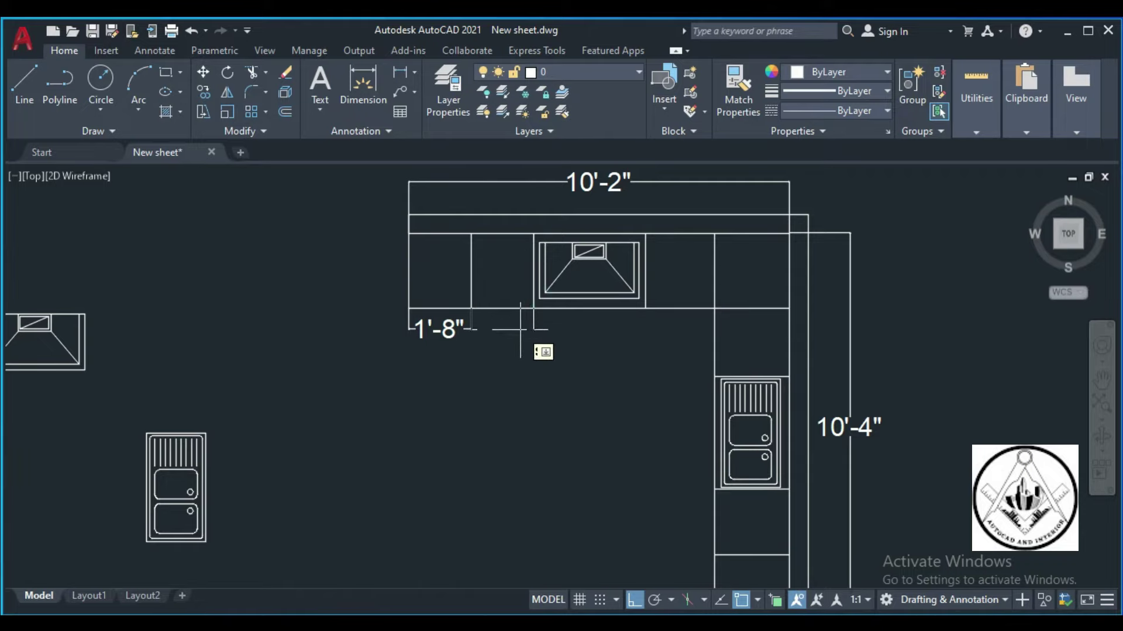
{"action": "left_click", "coordinate": [533, 308]}
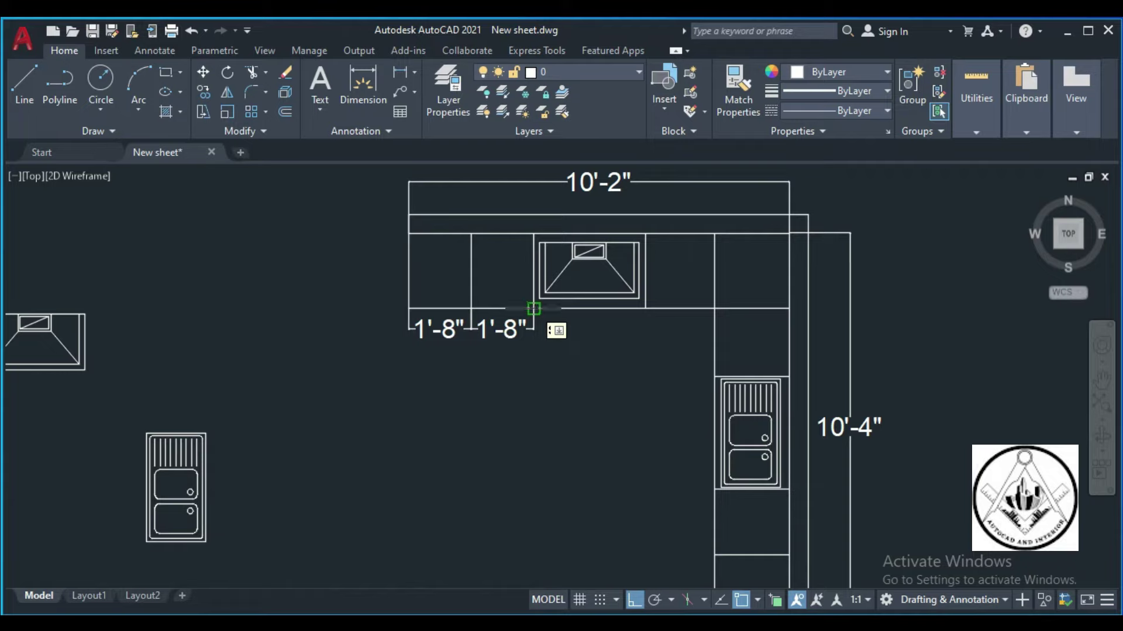
{"action": "left_click", "coordinate": [646, 308]}
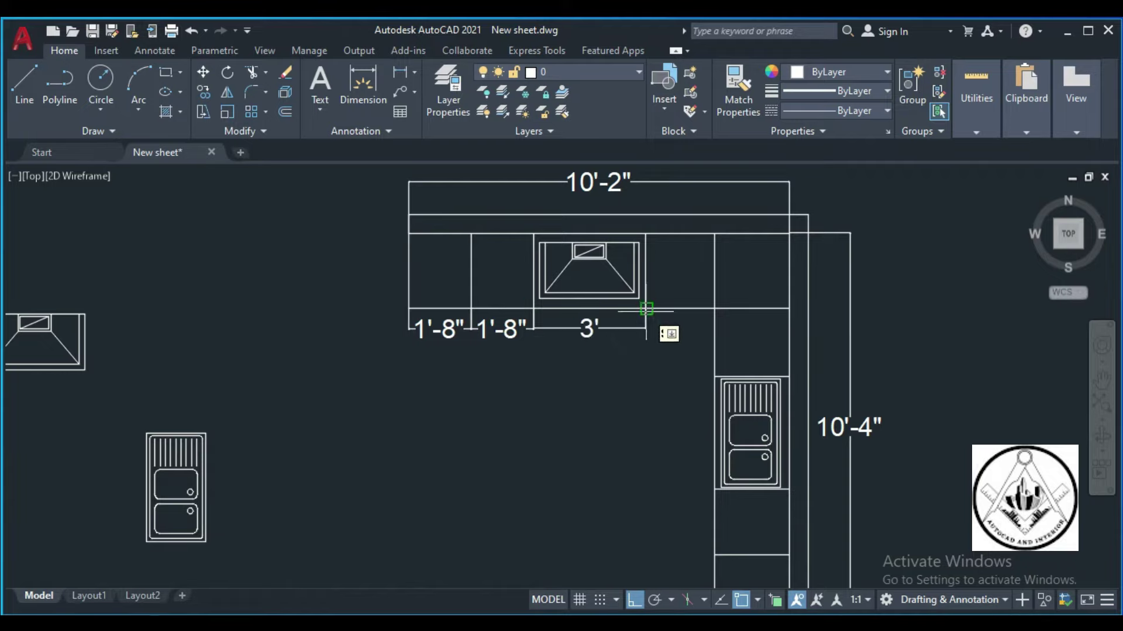
{"action": "left_click", "coordinate": [714, 309]}
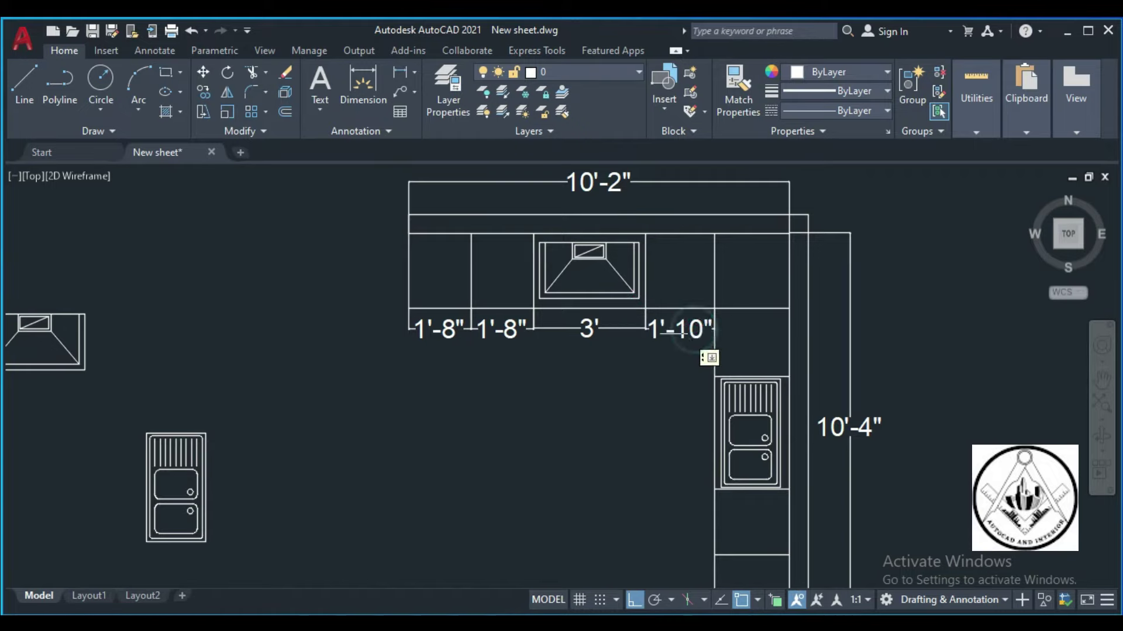
{"action": "key", "text": "Escape"}
{"action": "scroll", "coordinate": [578, 329], "scroll_direction": "down", "scroll_amount": 2}
{"action": "scroll", "coordinate": [682, 444], "scroll_direction": "up", "scroll_amount": 2}
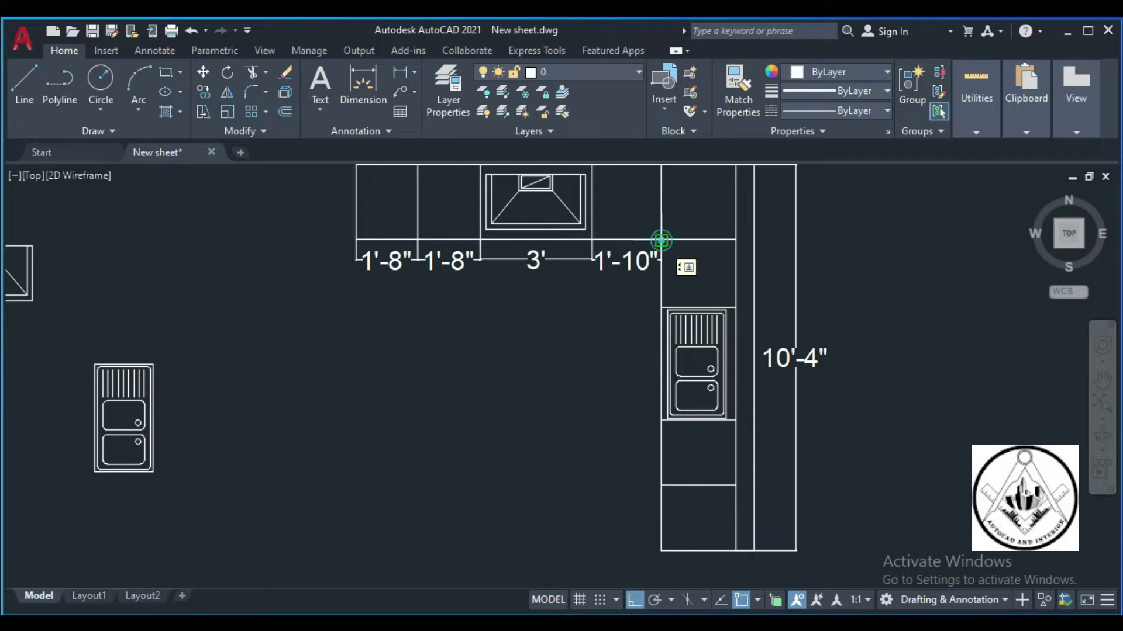
- Dimension the side-run cabinets at 1'-10", 3' and 1'-9"
{"action": "left_click", "coordinate": [661, 308]}
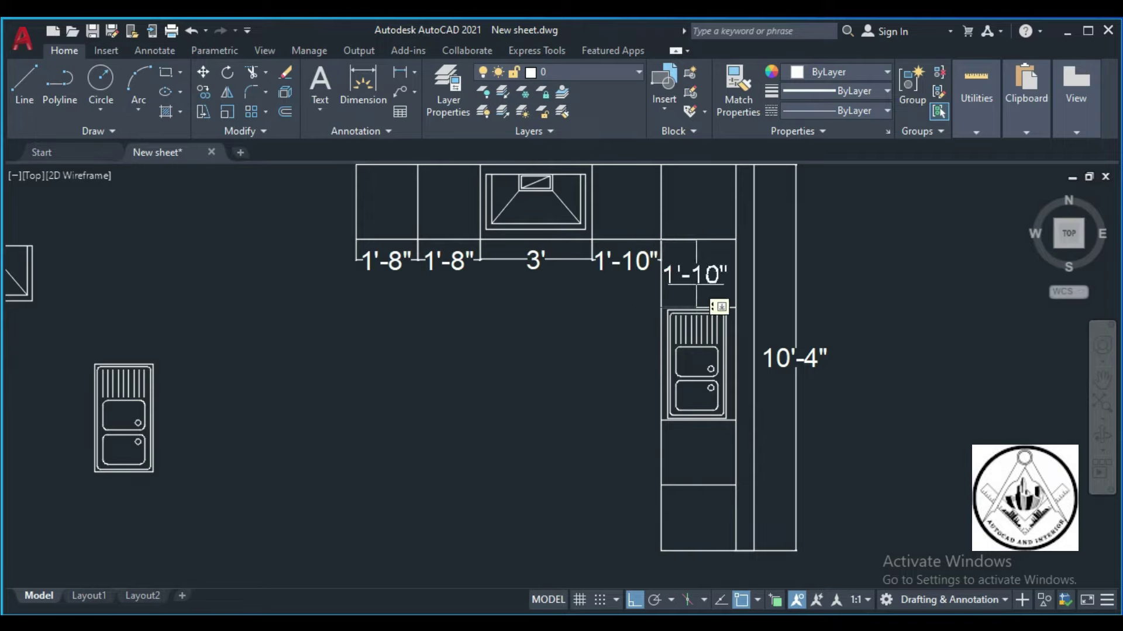
{"action": "left_click", "coordinate": [696, 272]}
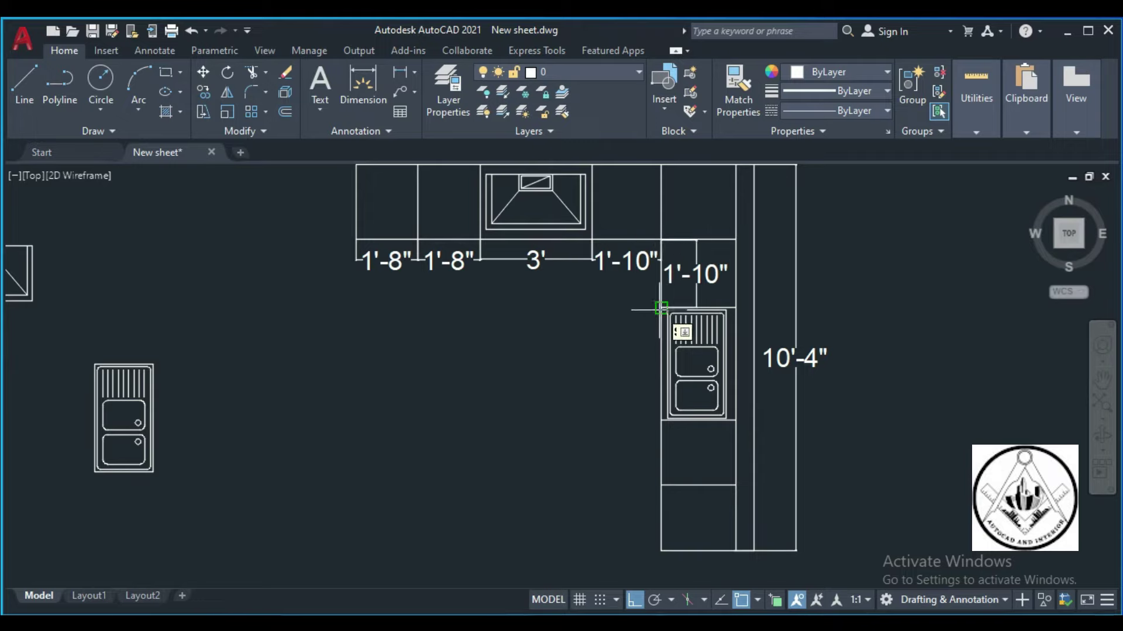
{"action": "left_click", "coordinate": [660, 422]}
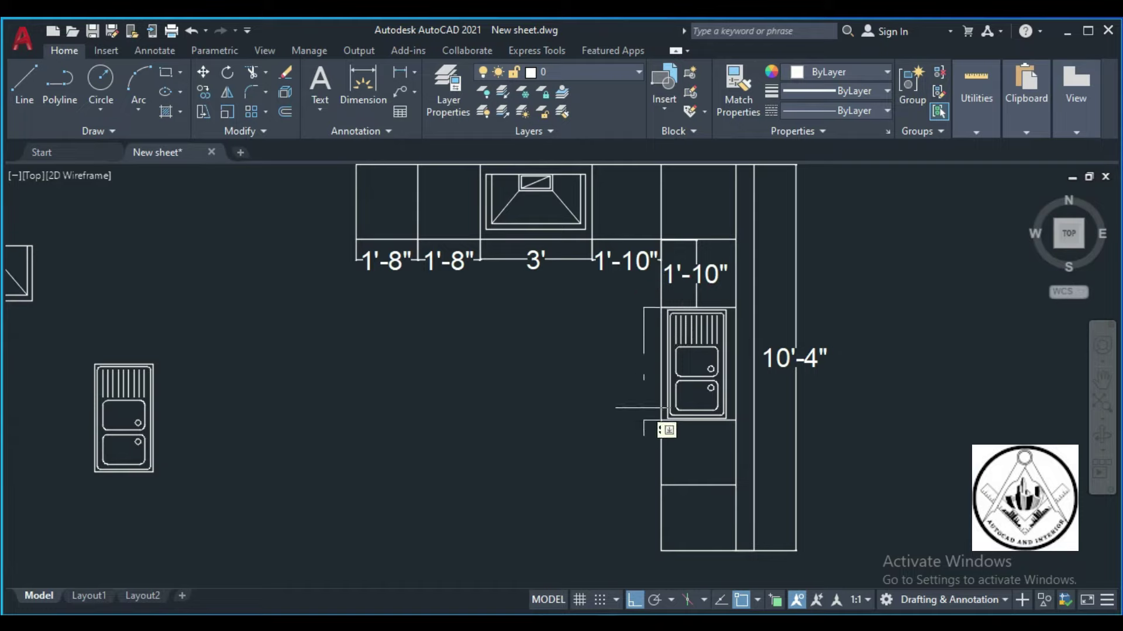
{"action": "left_click", "coordinate": [658, 421]}
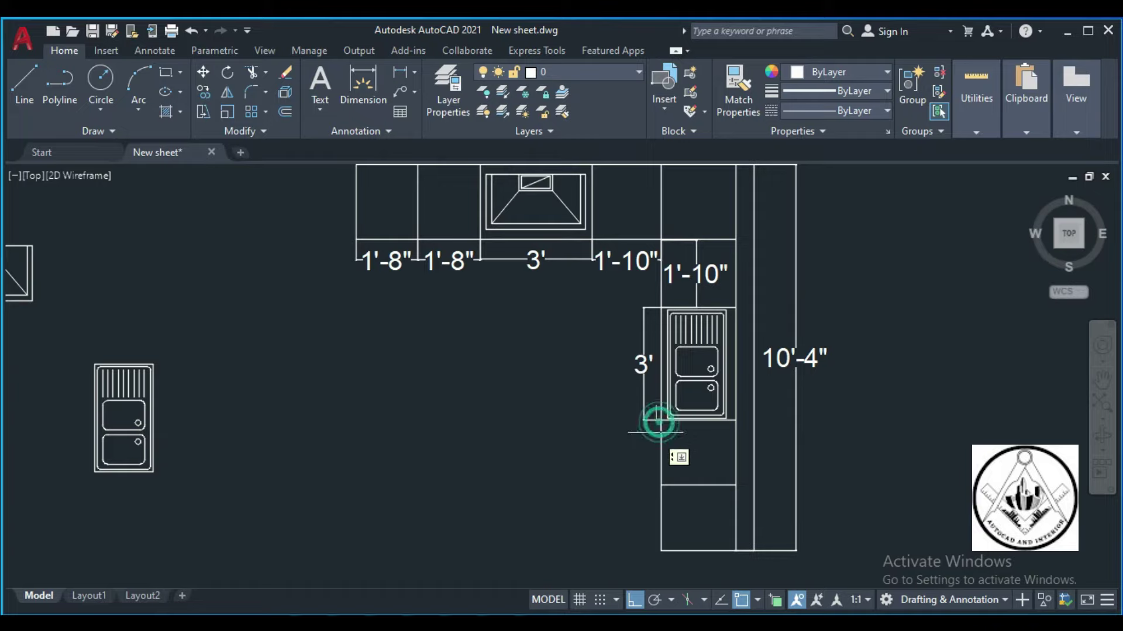
{"action": "left_click", "coordinate": [661, 486]}
{"action": "left_click", "coordinate": [644, 479]}
- Add the final 1'-9" linear dimension beside the lowest cabinet of the vertical arm
{"action": "key", "text": "Return"}
{"action": "left_click", "coordinate": [661, 486]}
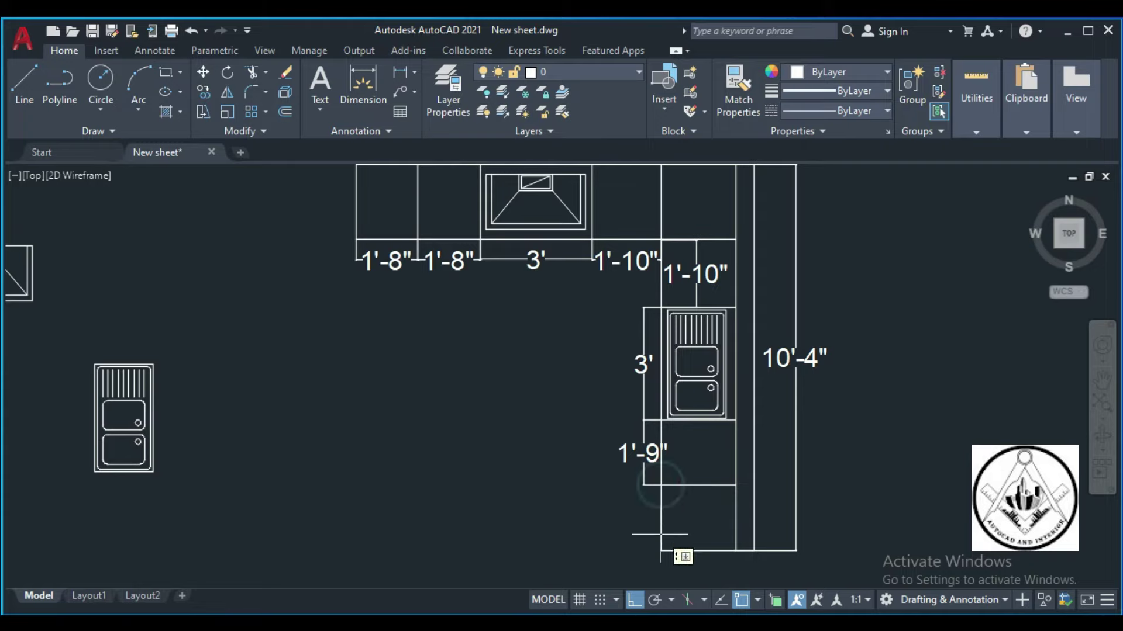
{"action": "left_click", "coordinate": [661, 551]}
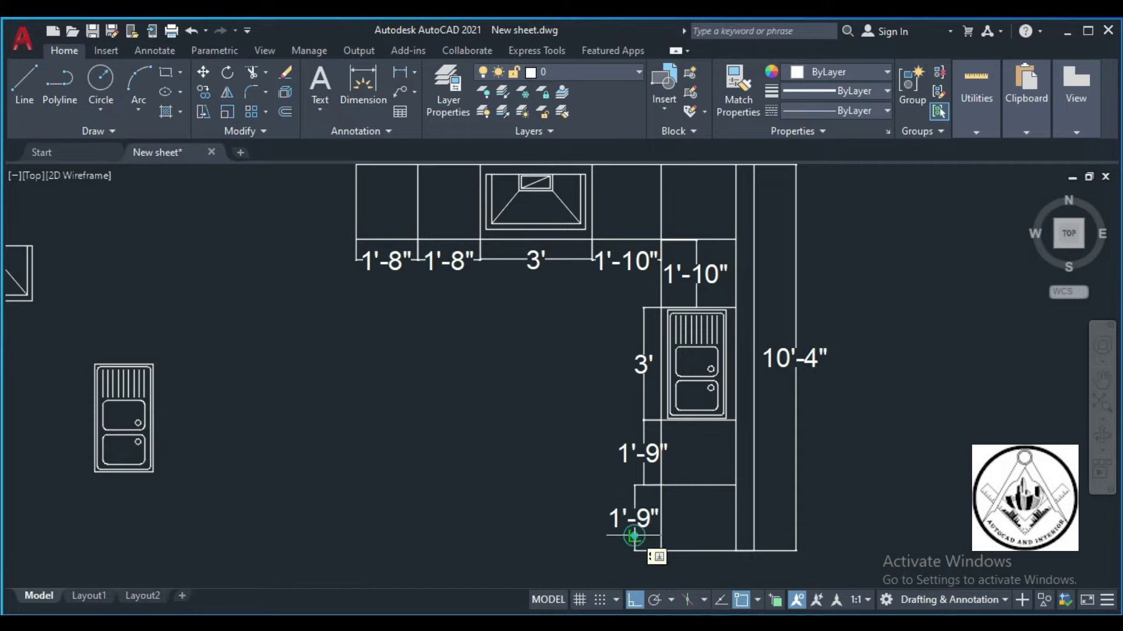
{"action": "left_click", "coordinate": [635, 556]}
{"action": "scroll", "coordinate": [643, 421], "scroll_direction": "down", "scroll_amount": 2}
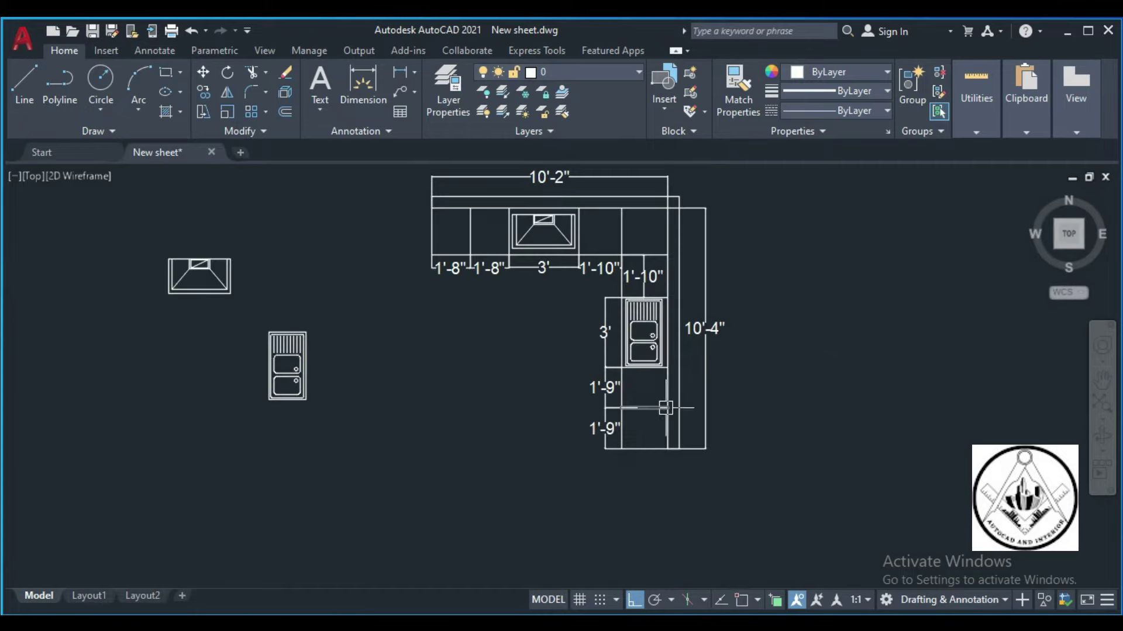
{"action": "scroll", "coordinate": [667, 375], "scroll_direction": "down", "scroll_amount": 3}
{"action": "scroll", "coordinate": [616, 358], "scroll_direction": "up", "scroll_amount": 2}
{"action": "type", "text": "T"}
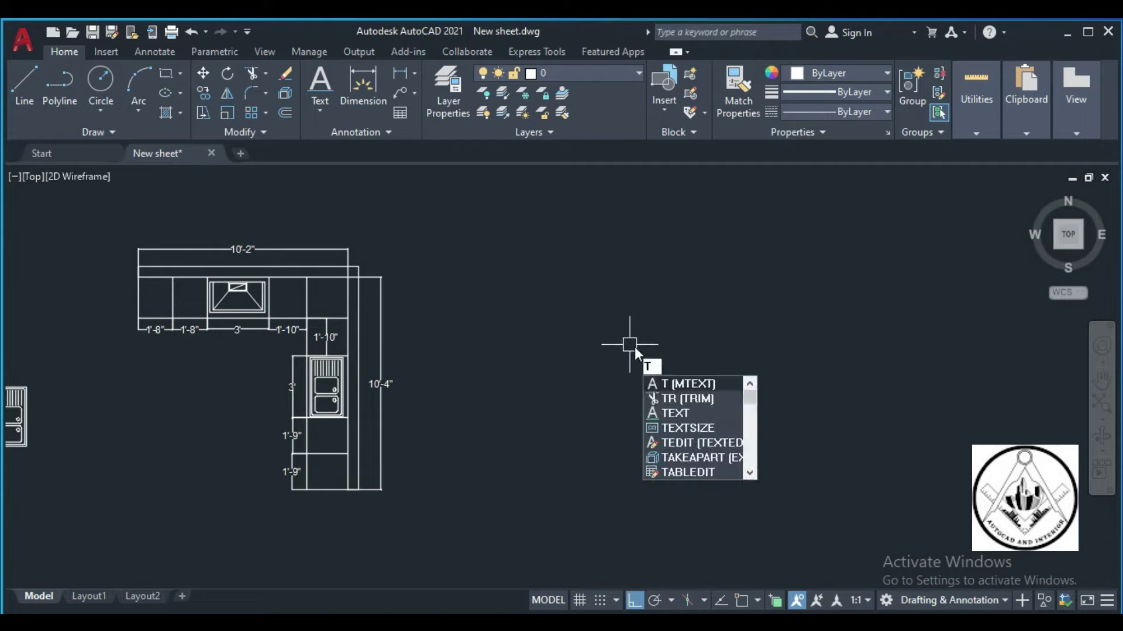
- Place a two-line 'wooden shutter' text label to the right of the plan
{"action": "key", "text": "Return"}
{"action": "key", "text": "F8"}
{"action": "left_click", "coordinate": [676, 358]}
{"action": "type", "text": "wooden shutter"}
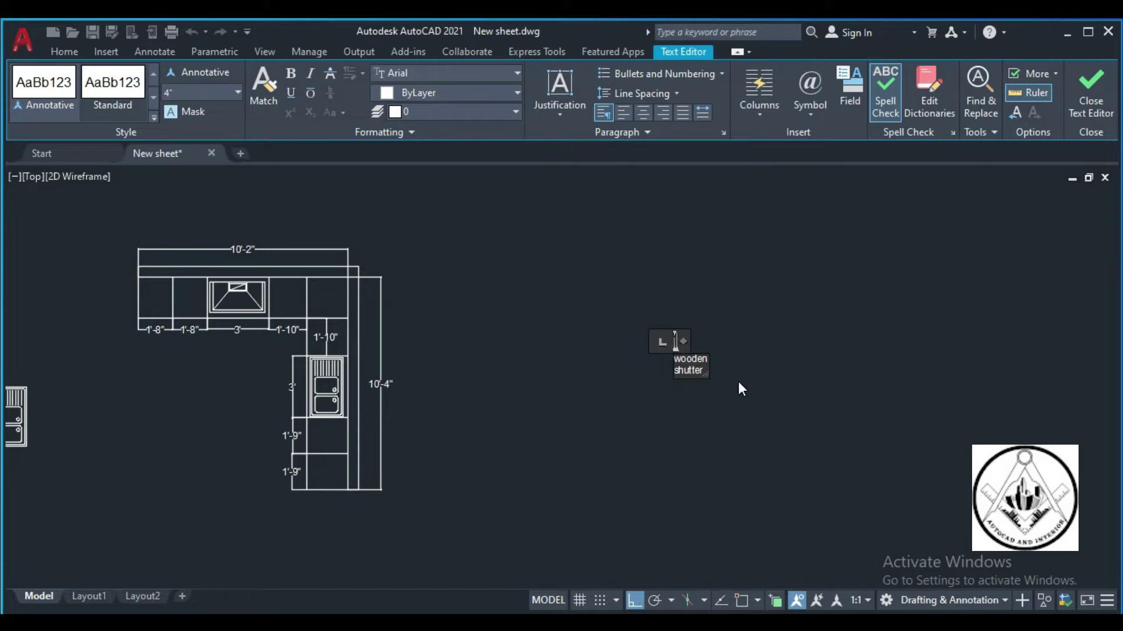
{"action": "left_click", "coordinate": [737, 382]}
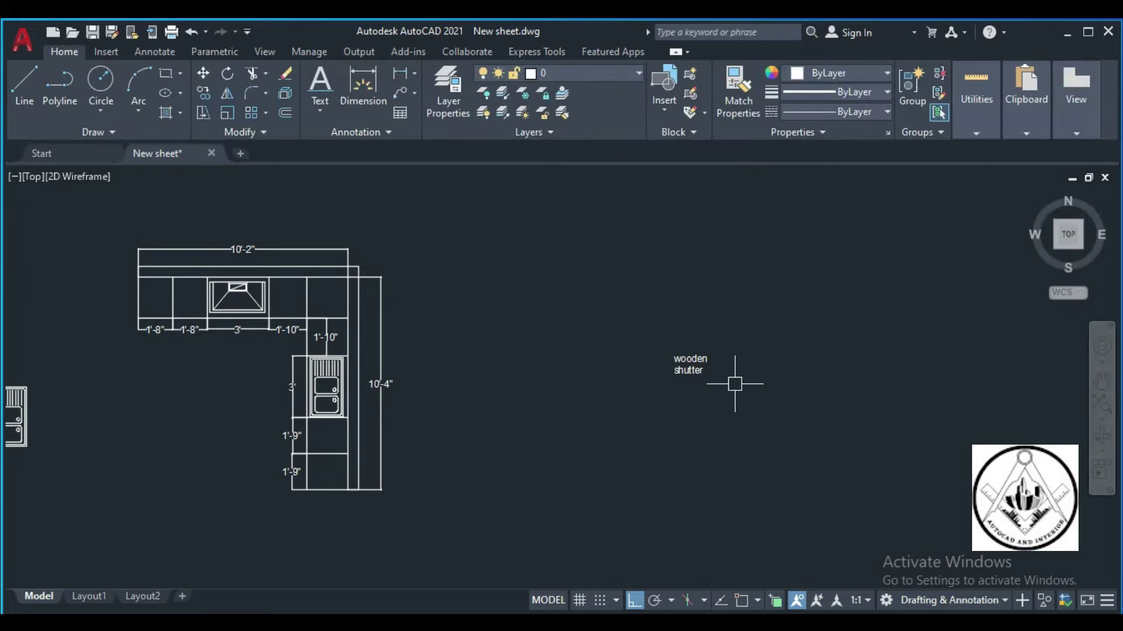
- Start copying the 'wooden shutter' label, selecting it and picking a base point
{"action": "type", "text": "o"}
{"action": "key", "text": "Return"}
{"action": "left_click", "coordinate": [738, 390]}
{"action": "left_click", "coordinate": [653, 306]}
{"action": "key", "text": "Return"}
{"action": "left_click", "coordinate": [701, 370]}
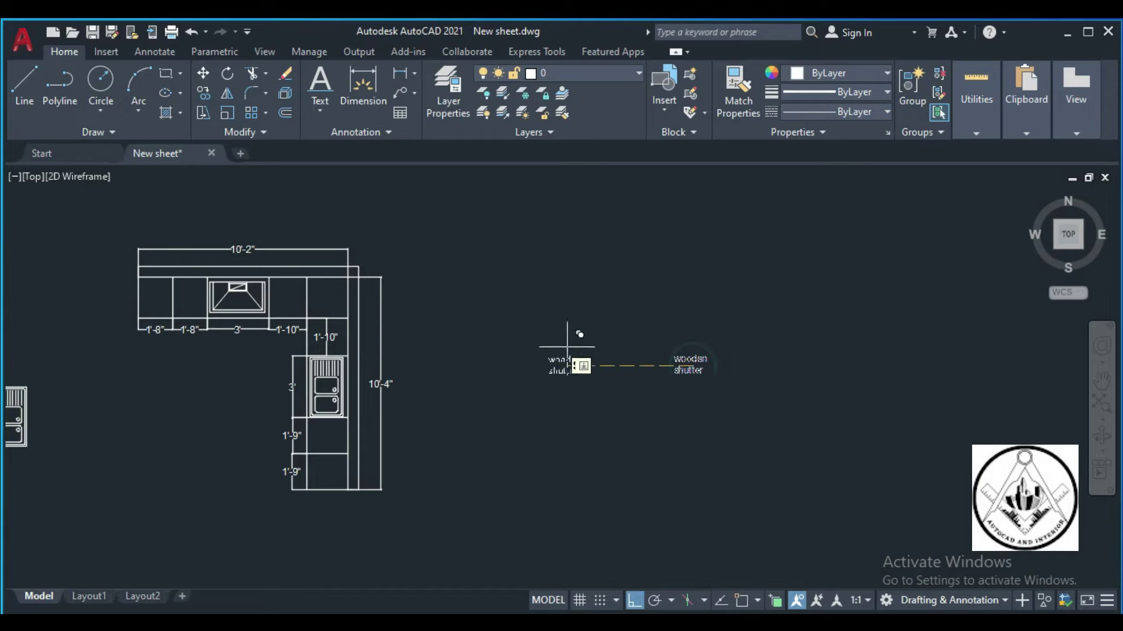
- Copy the wooden shutter label into both 1'-9" cabinets and the vertical arm's 1'-10" cabinet
{"action": "scroll", "coordinate": [496, 331], "scroll_direction": "down", "scroll_amount": 4}
{"action": "scroll", "coordinate": [496, 332], "scroll_direction": "up", "scroll_amount": 2}
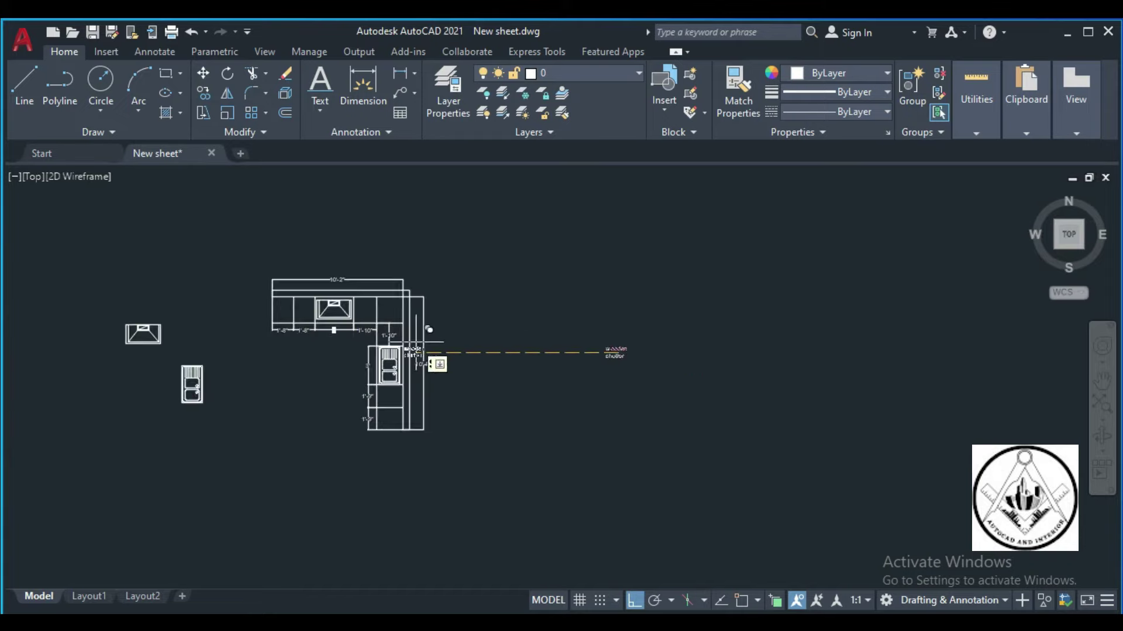
{"action": "scroll", "coordinate": [409, 358], "scroll_direction": "up", "scroll_amount": 2}
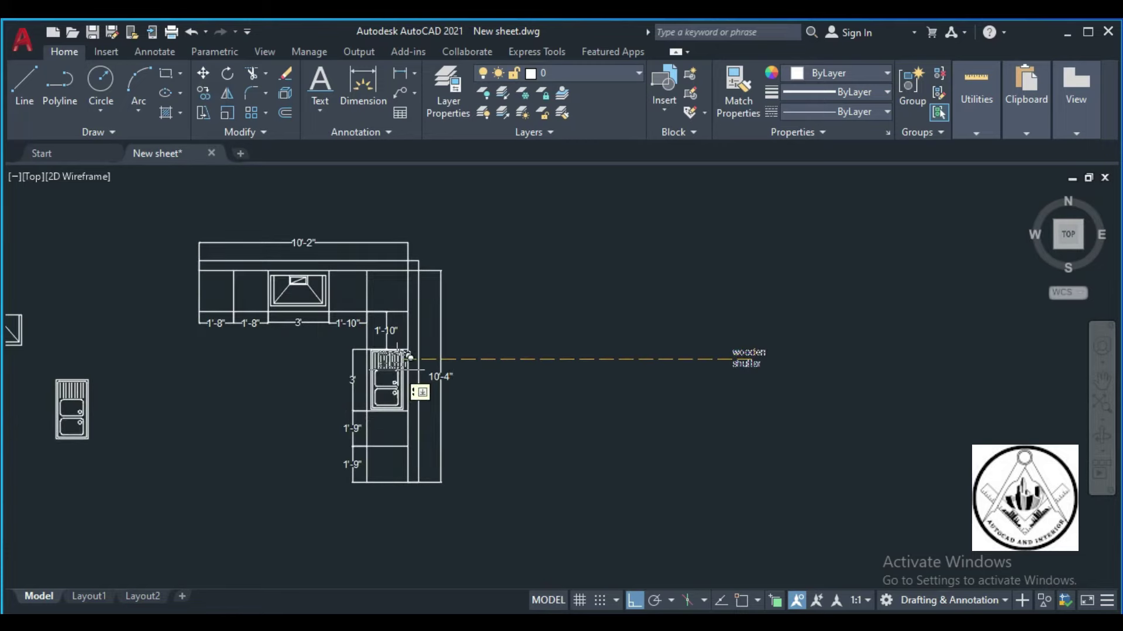
{"action": "scroll", "coordinate": [388, 465], "scroll_direction": "up", "scroll_amount": 2}
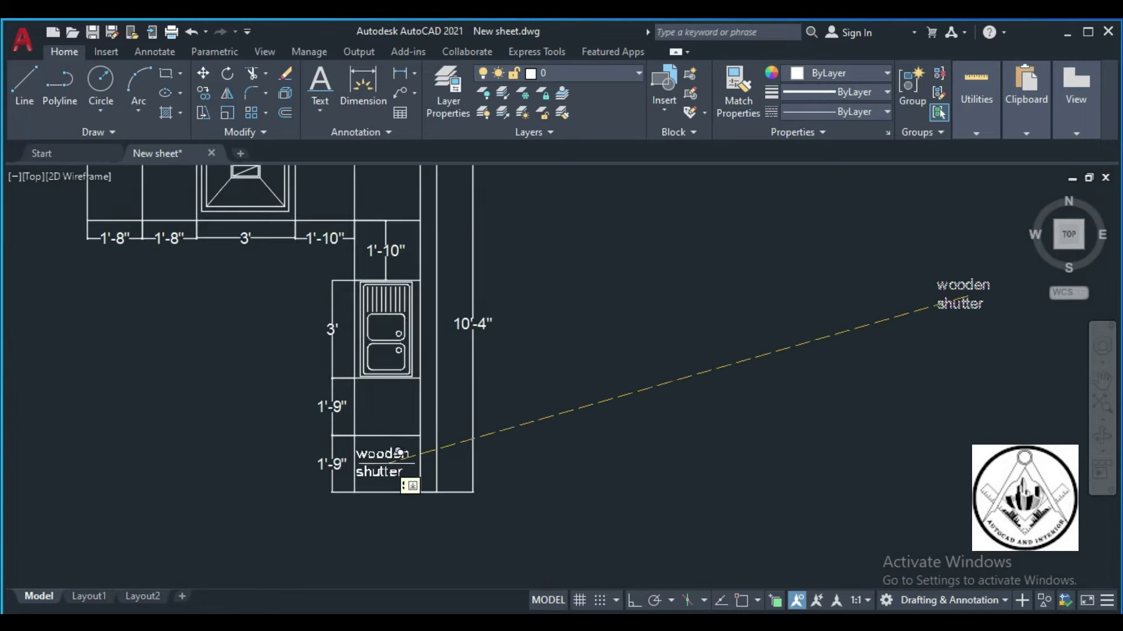
{"action": "left_click", "coordinate": [403, 454]}
{"action": "left_click", "coordinate": [402, 399]}
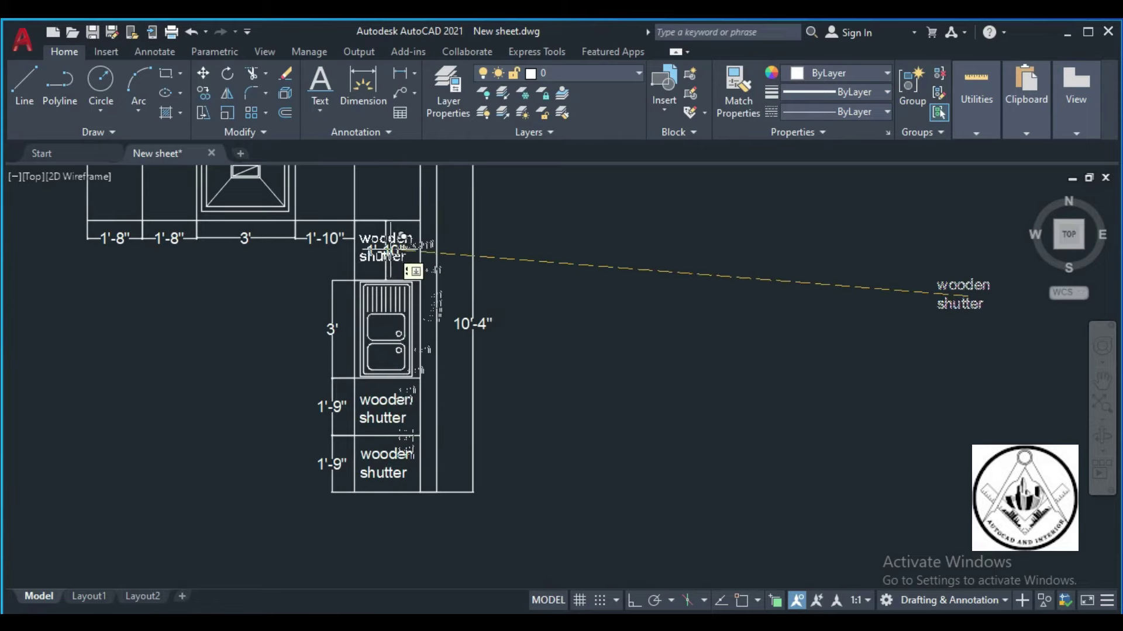
{"action": "left_click", "coordinate": [402, 237]}
- Copy the label into the two 1'-8" cabinets and the top run's 1'-10" cabinet
{"action": "scroll", "coordinate": [423, 282], "scroll_direction": "down", "scroll_amount": 2}
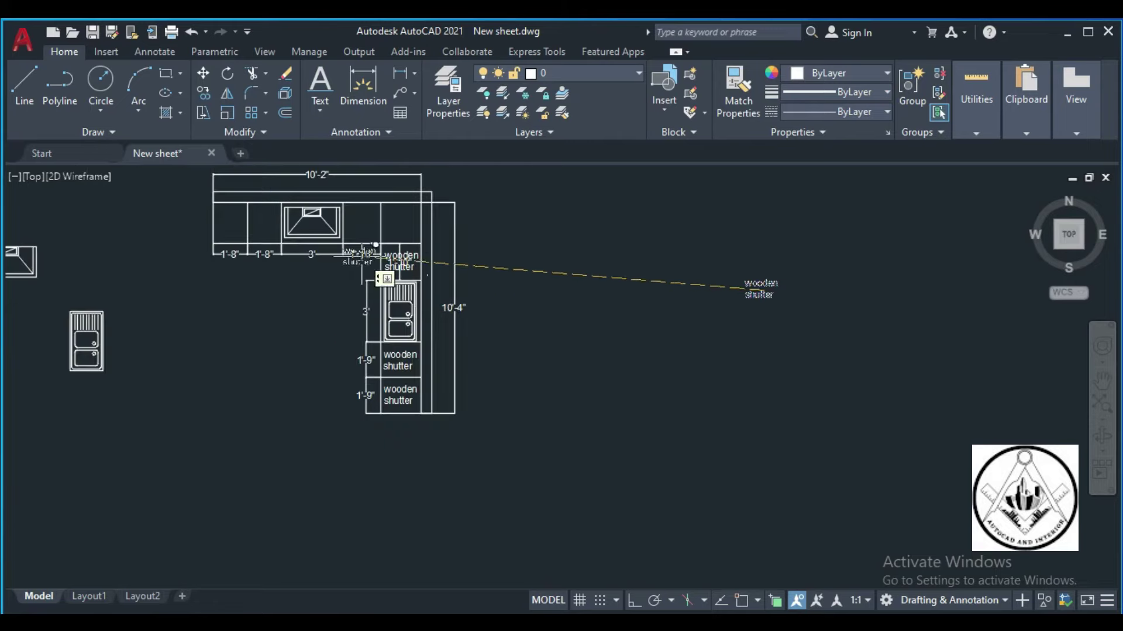
{"action": "scroll", "coordinate": [249, 206], "scroll_direction": "up", "scroll_amount": 2}
{"action": "left_click", "coordinate": [249, 215]}
{"action": "left_click", "coordinate": [303, 217]}
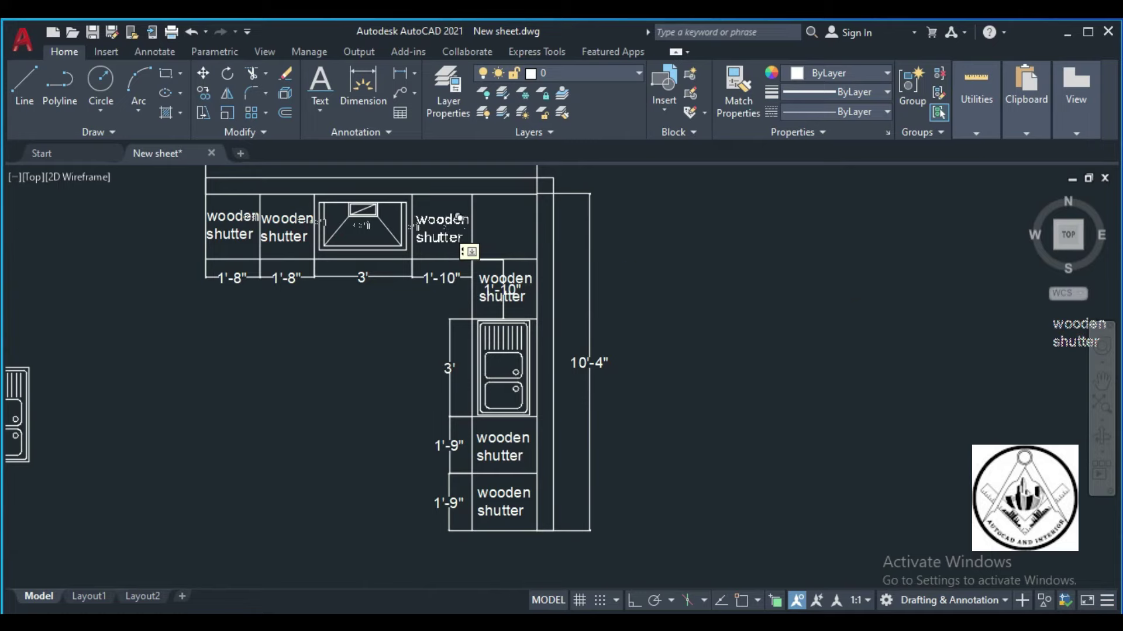
{"action": "left_click", "coordinate": [459, 218]}
{"action": "scroll", "coordinate": [456, 220], "scroll_direction": "down", "scroll_amount": 2}
{"action": "key", "text": "Escape"}
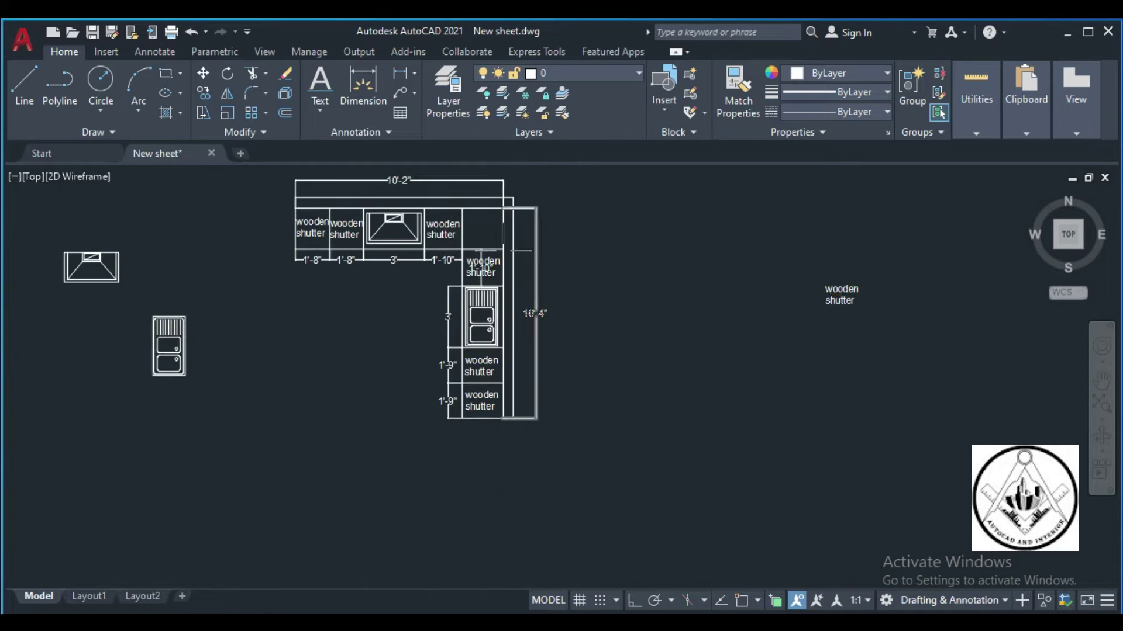
{"action": "scroll", "coordinate": [503, 250], "scroll_direction": "down", "scroll_amount": 2}
{"action": "scroll", "coordinate": [701, 289], "scroll_direction": "up", "scroll_amount": 2}
- Edit the leftover label to read 'corner shelf' on two lines
{"action": "scroll", "coordinate": [707, 286], "scroll_direction": "up", "scroll_amount": 2}
{"action": "double_click", "coordinate": [706, 285]}
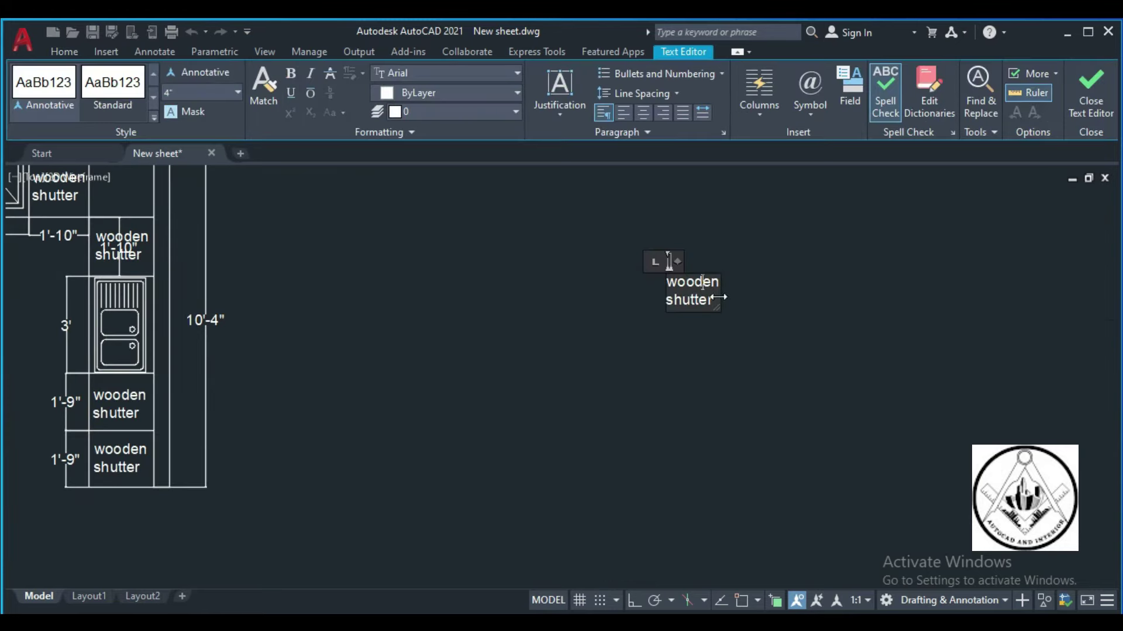
{"action": "left_click", "coordinate": [714, 300]}
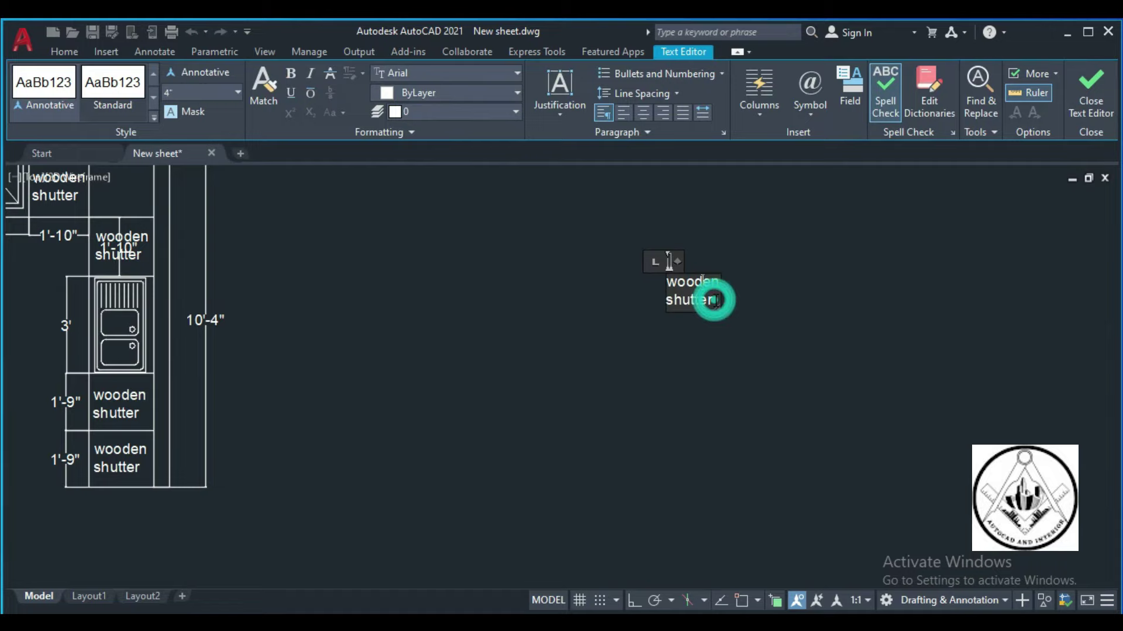
{"action": "left_click", "coordinate": [711, 300]}
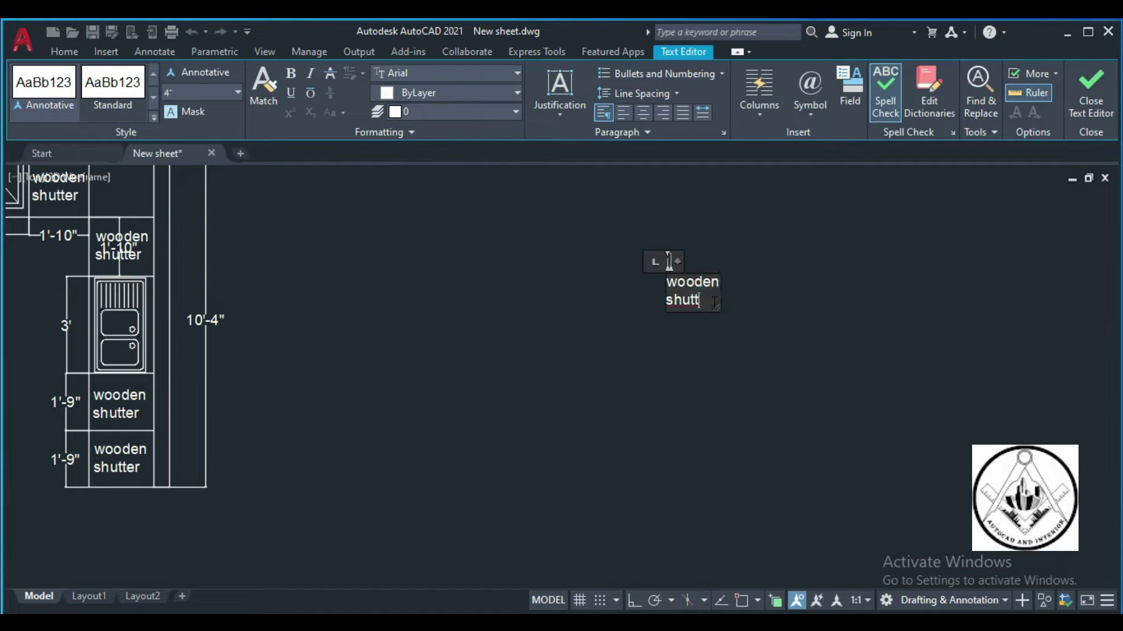
{"action": "key", "text": "BackSpace"}
{"action": "key", "text": "BackSpace"}
{"action": "key", "text": "BackSpace"}
{"action": "key", "text": "BackSpace"}
{"action": "key", "text": "BackSpace"}
{"action": "key", "text": "BackSpace"}
{"action": "key", "text": "BackSpace"}
{"action": "type", "text": "corner"}
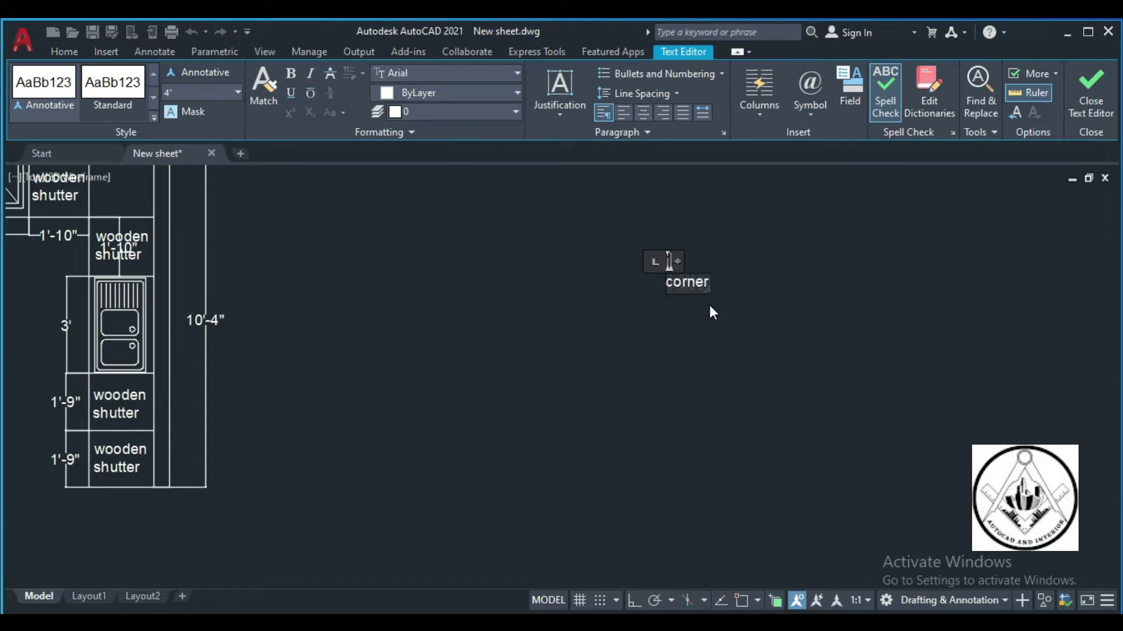
{"action": "key", "text": "Return"}
{"action": "type", "text": "shelf"}
{"action": "left_click", "coordinate": [747, 335]}
{"action": "scroll", "coordinate": [674, 345], "scroll_direction": "down", "scroll_amount": 2}
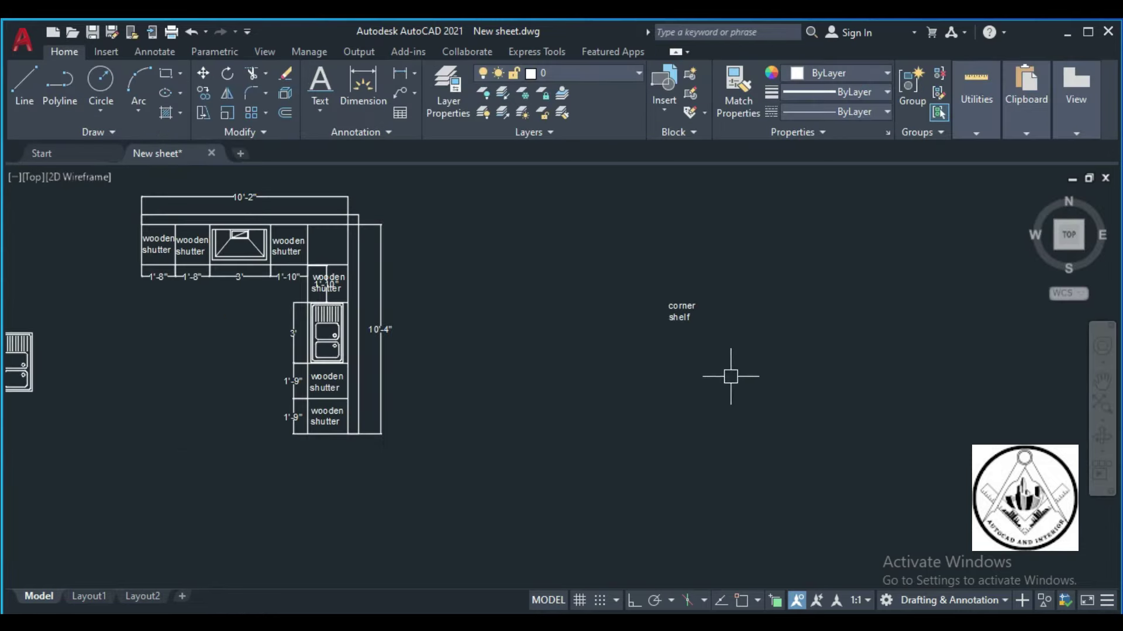
{"action": "type", "text": "m"}
- Move the 'corner shelf' label into the corner cabinet
{"action": "key", "text": "Return"}
{"action": "left_click", "coordinate": [719, 338]}
{"action": "left_click", "coordinate": [632, 268]}
{"action": "key", "text": "Return"}
{"action": "left_click", "coordinate": [678, 313]}
{"action": "scroll", "coordinate": [326, 242], "scroll_direction": "up", "scroll_amount": 4}
{"action": "left_click", "coordinate": [338, 257]}
{"action": "scroll", "coordinate": [342, 253], "scroll_direction": "down", "scroll_amount": 4}
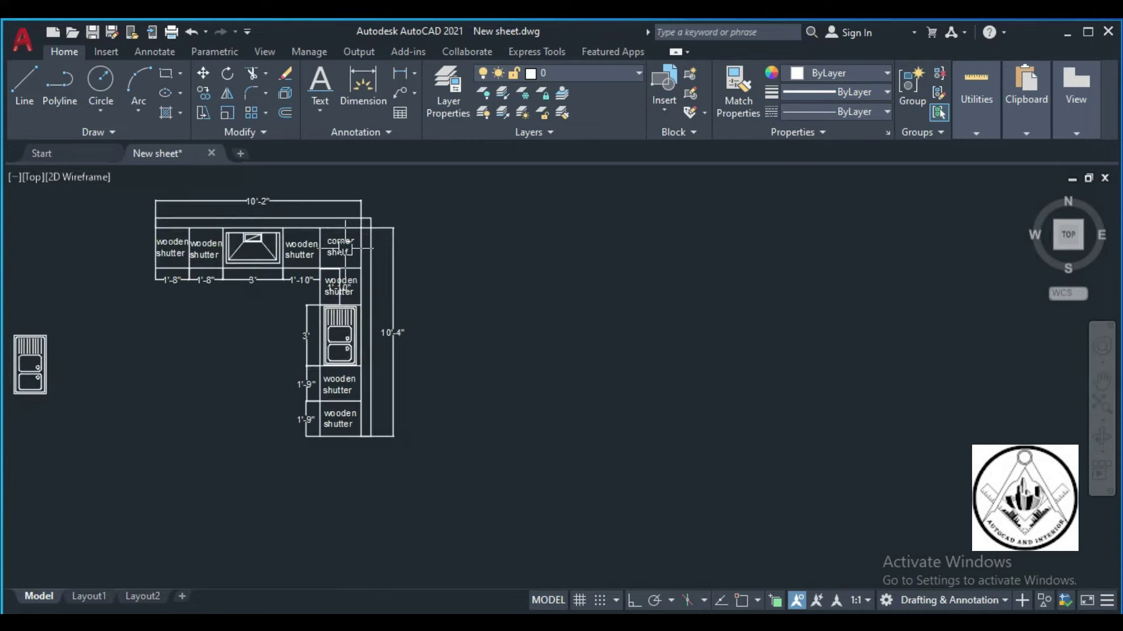
{"action": "scroll", "coordinate": [338, 249], "scroll_direction": "up", "scroll_amount": 2}
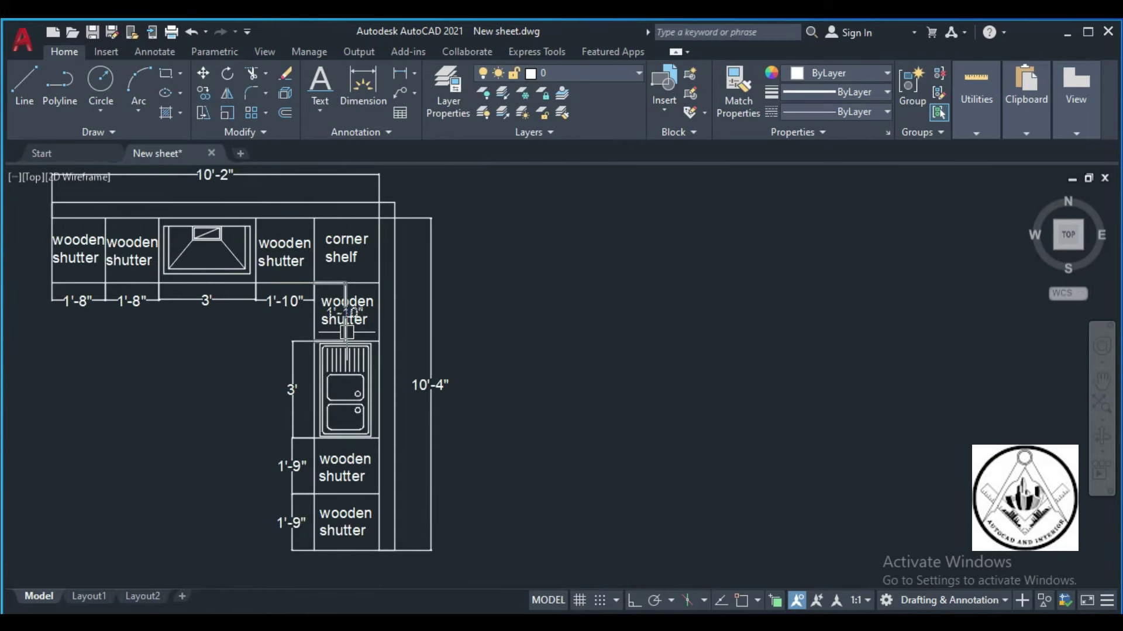
{"action": "scroll", "coordinate": [336, 326], "scroll_direction": "down", "scroll_amount": 3}
{"action": "scroll", "coordinate": [620, 424], "scroll_direction": "up", "scroll_amount": 4}
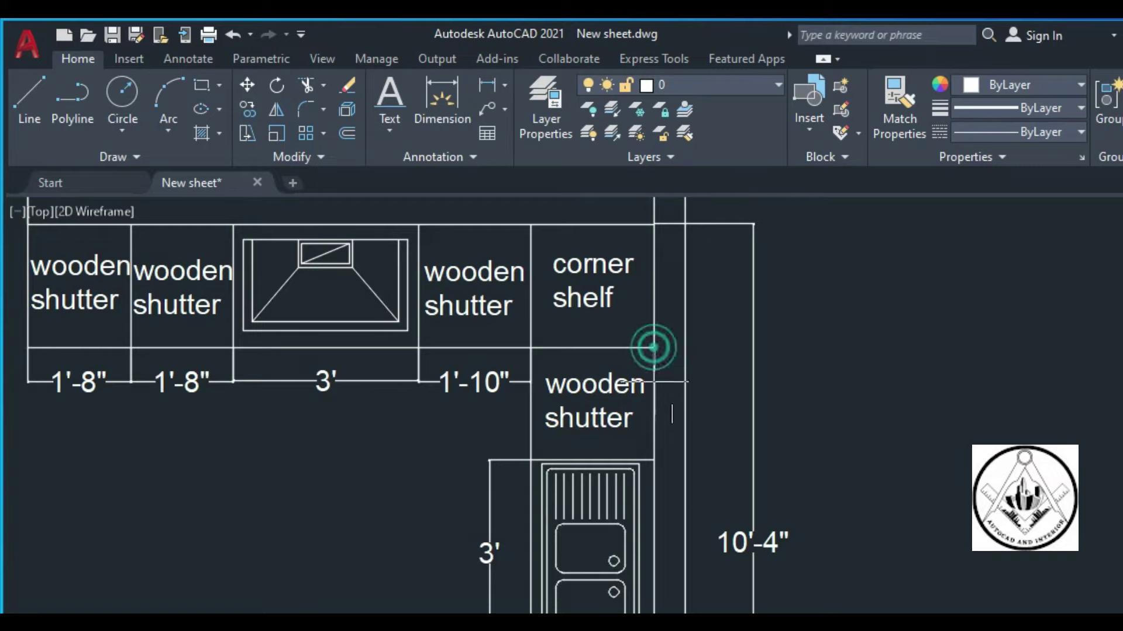
- Add a 1'-10" linear dimension and a 2' corner-shelf dimension on the right side
{"action": "left_click", "coordinate": [654, 460]}
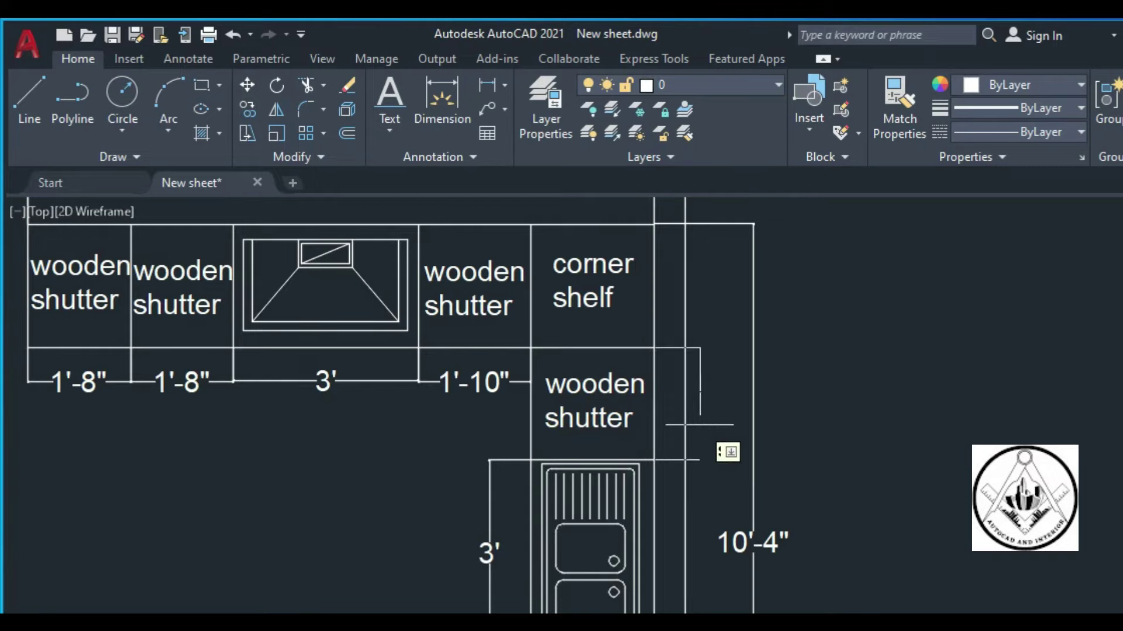
{"action": "left_click", "coordinate": [717, 421]}
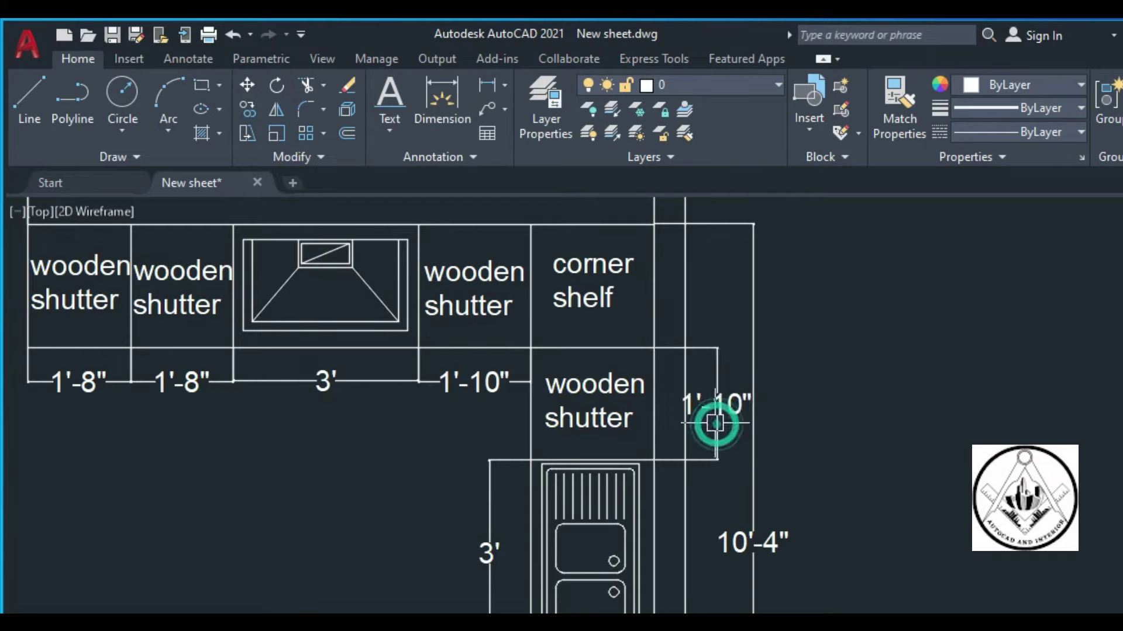
{"action": "key", "text": "space"}
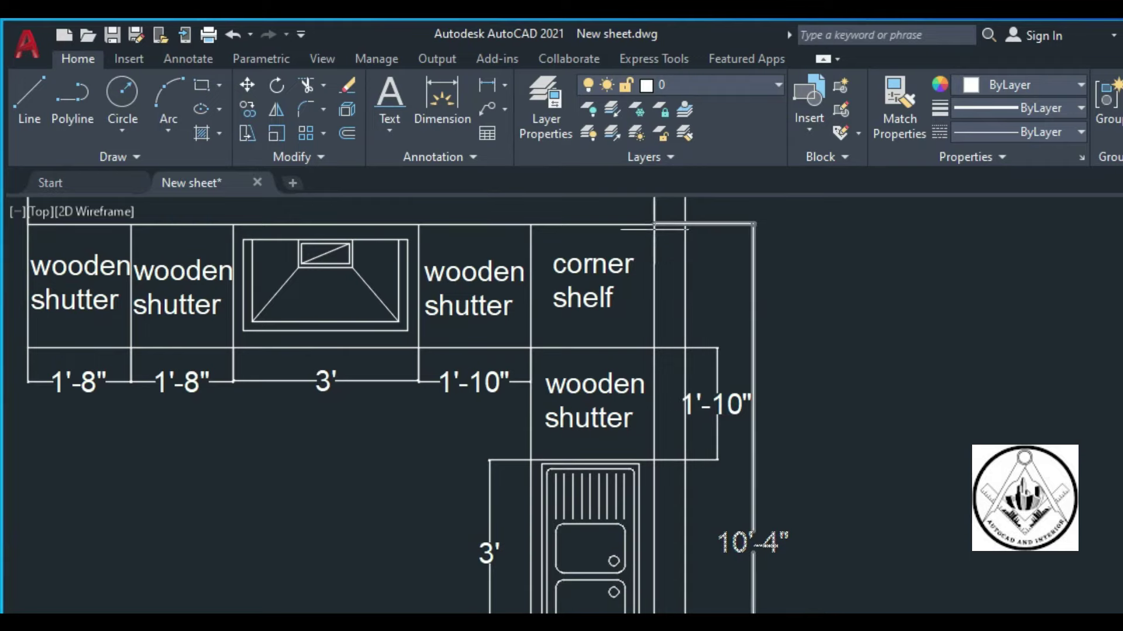
{"action": "left_click", "coordinate": [654, 223]}
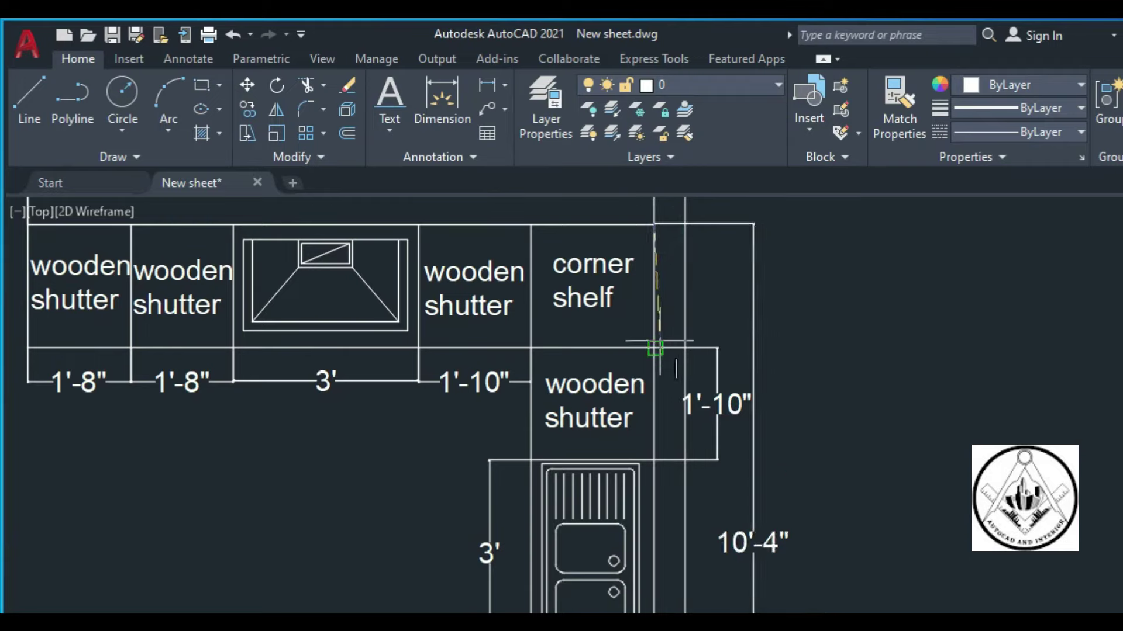
{"action": "left_click", "coordinate": [655, 348]}
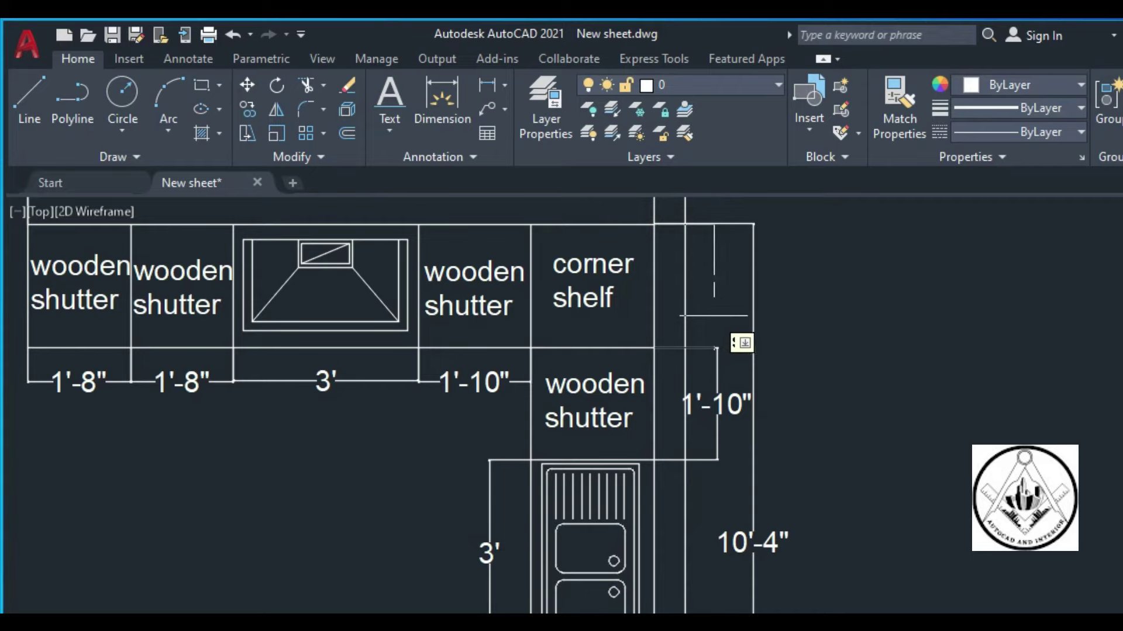
{"action": "left_click", "coordinate": [716, 316]}
{"action": "scroll", "coordinate": [594, 358], "scroll_direction": "down", "scroll_amount": 5}
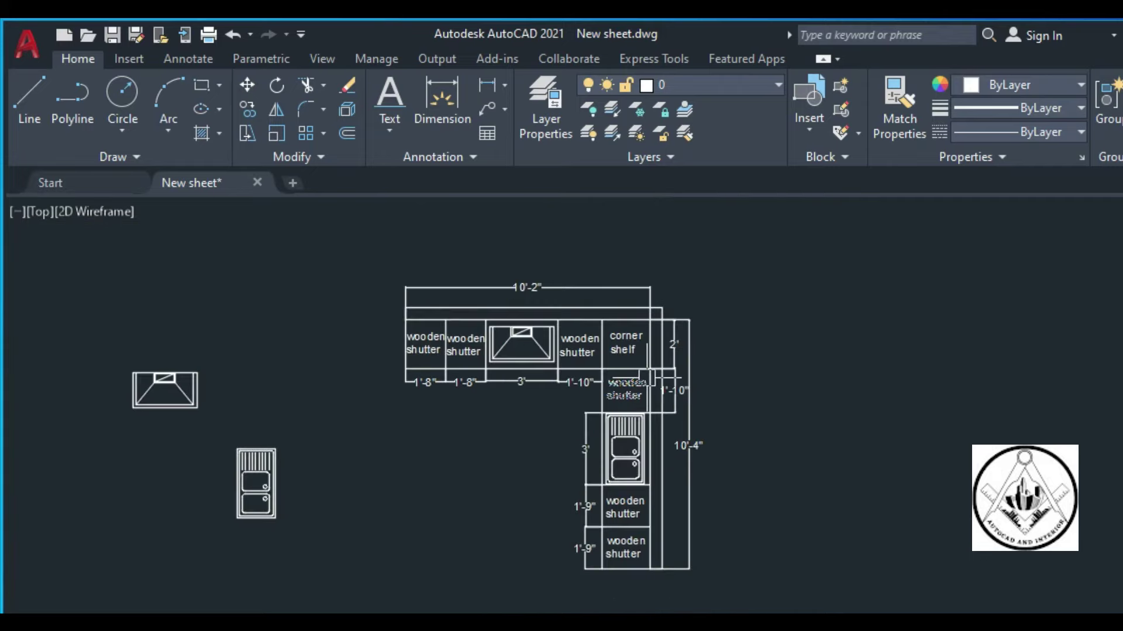
{"action": "scroll", "coordinate": [550, 424], "scroll_direction": "up", "scroll_amount": 3}
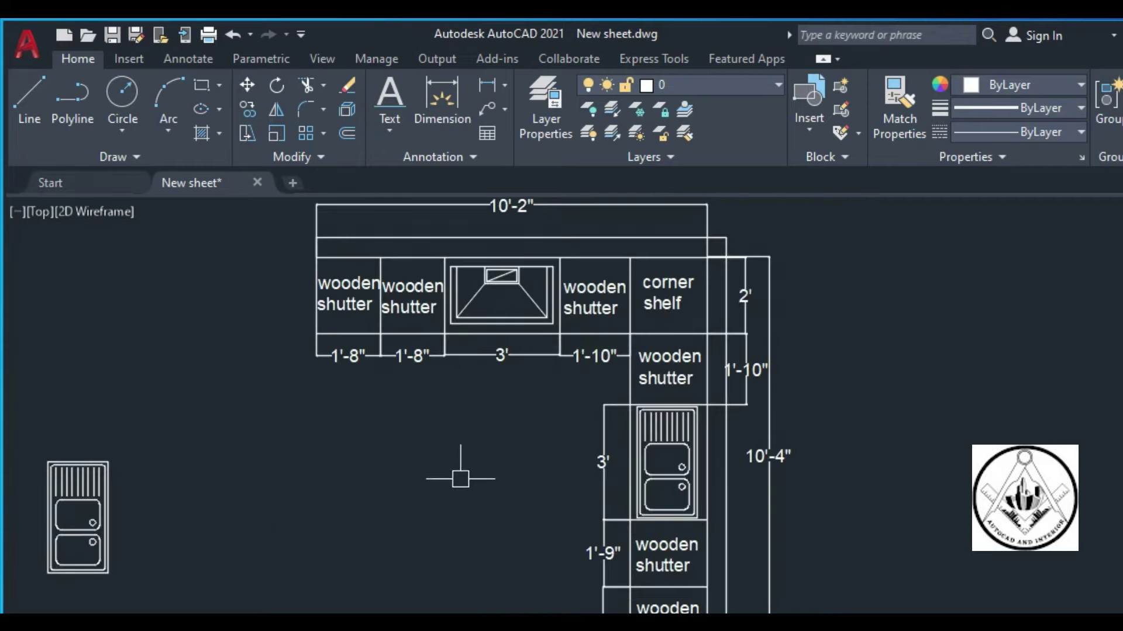
- Hatch the L-shaped wall strip with the ANSI32 pattern at scale 6
{"action": "type", "text": "H"}
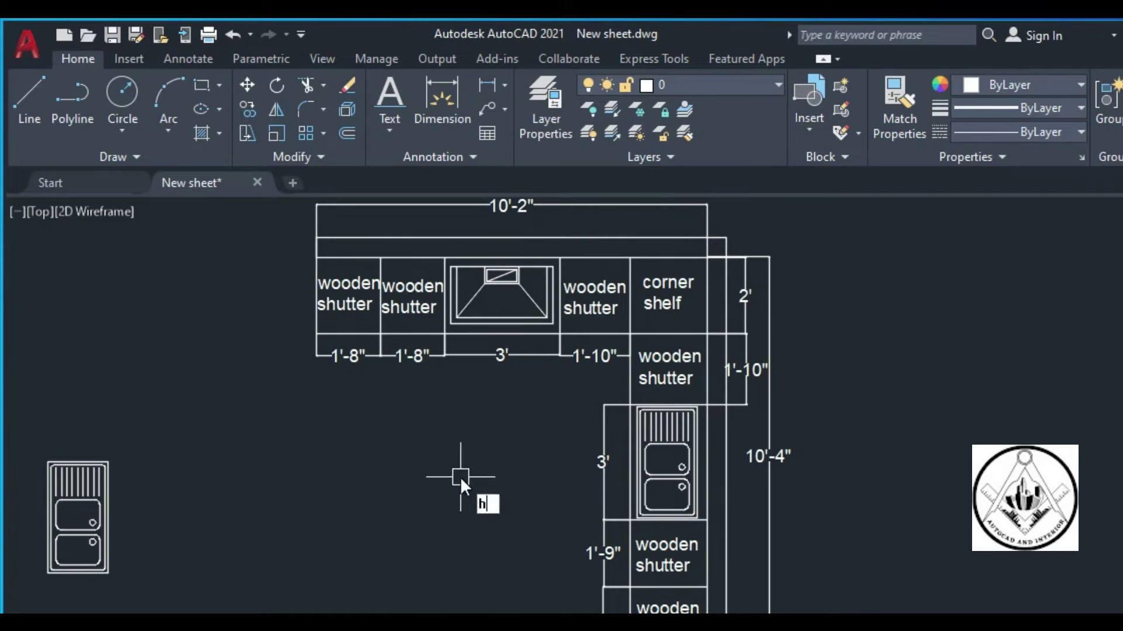
{"action": "left_click", "coordinate": [539, 525]}
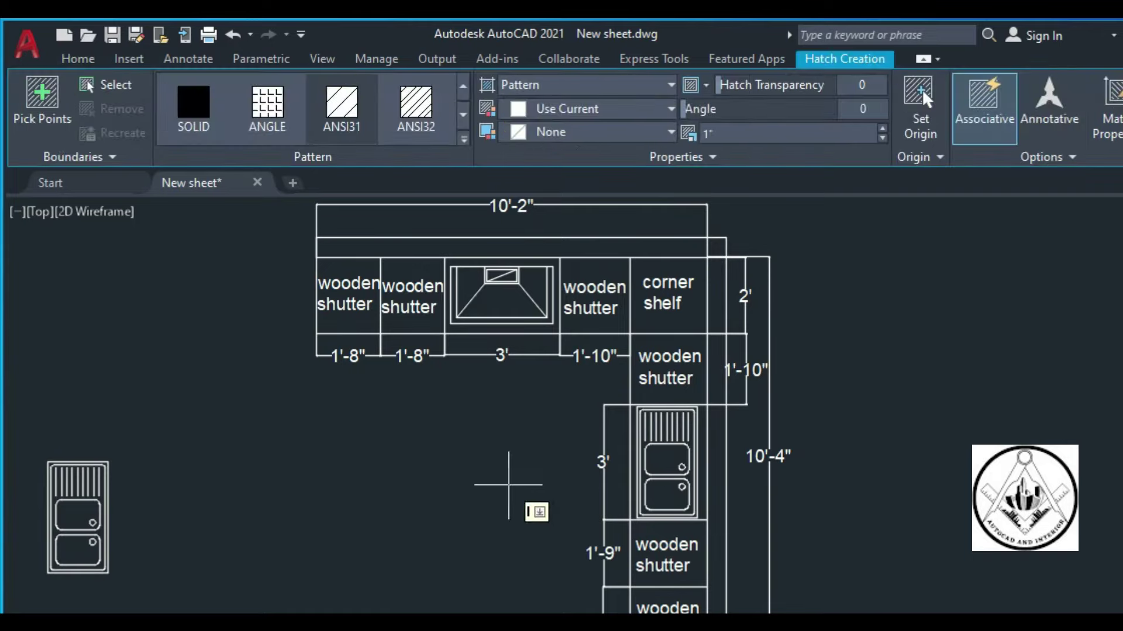
{"action": "key", "text": "Escape"}
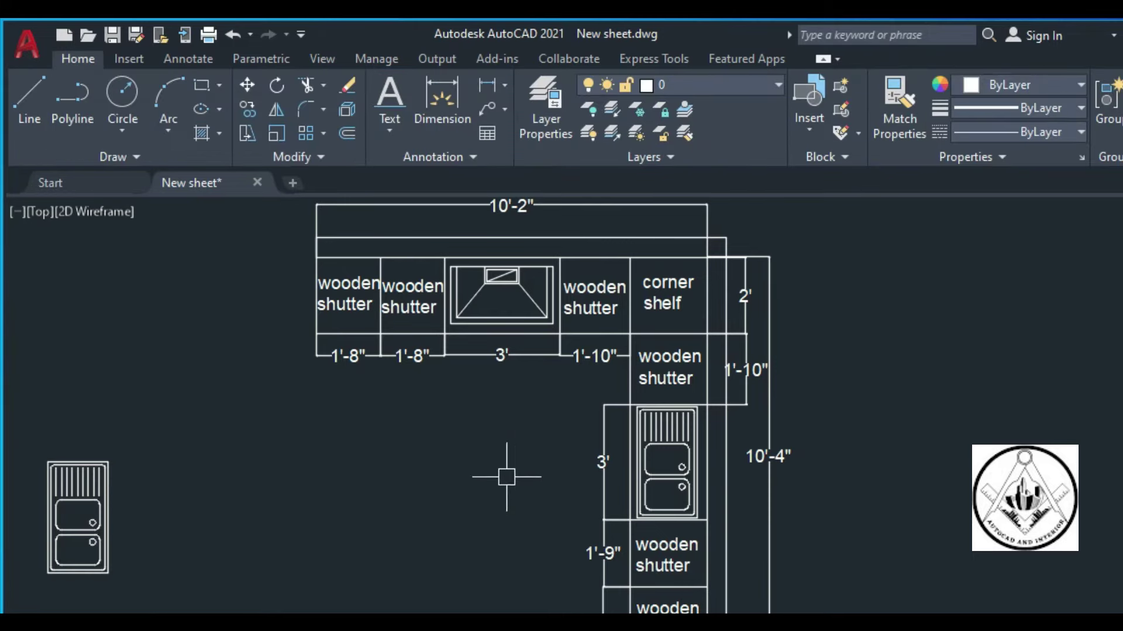
{"action": "key", "text": "Return"}
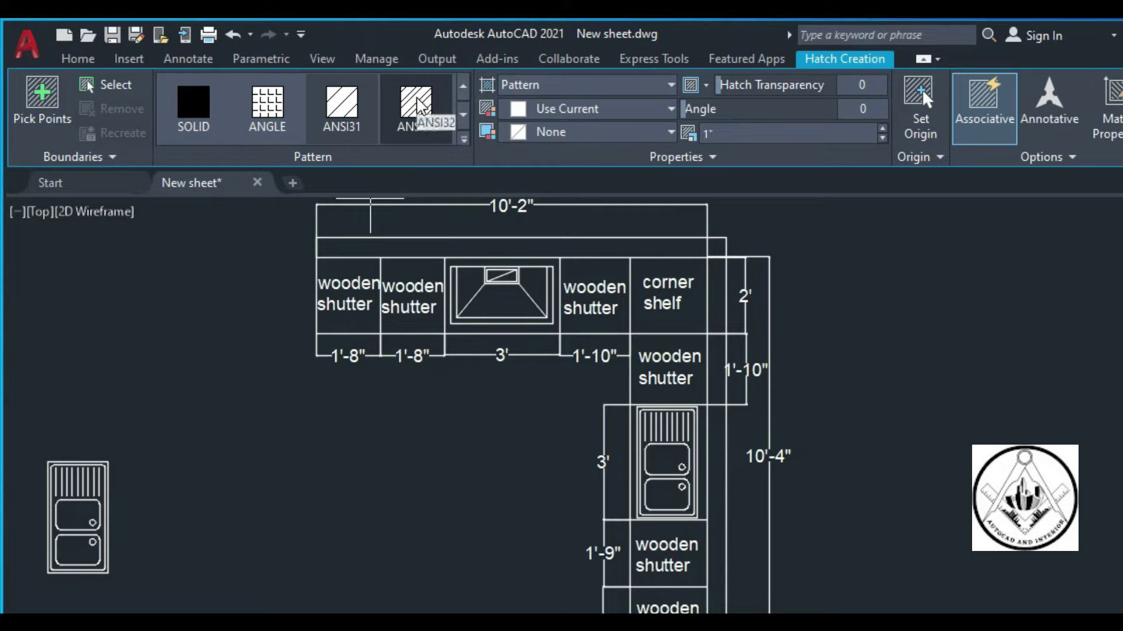
{"action": "left_click", "coordinate": [420, 105]}
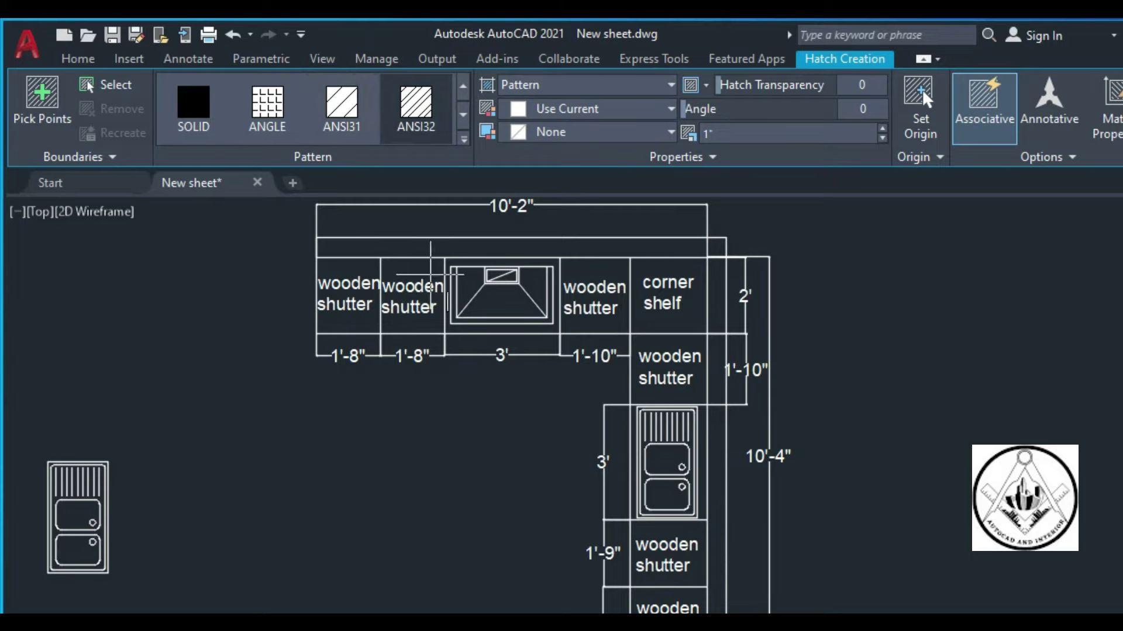
{"action": "scroll", "coordinate": [408, 247], "scroll_direction": "up", "scroll_amount": 2}
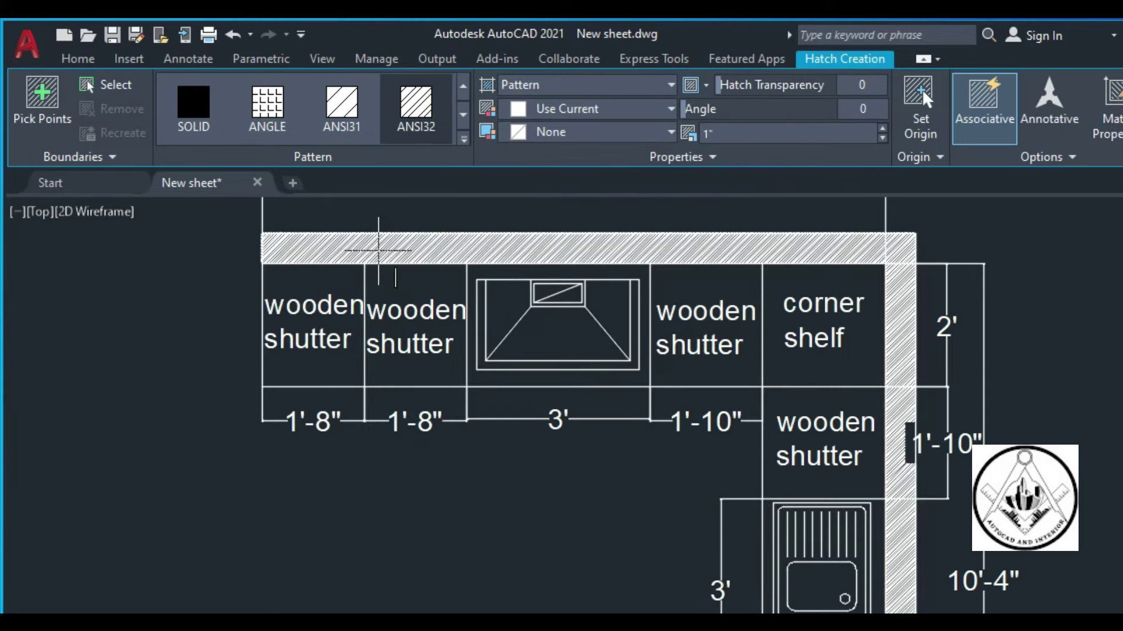
{"action": "left_click", "coordinate": [379, 250]}
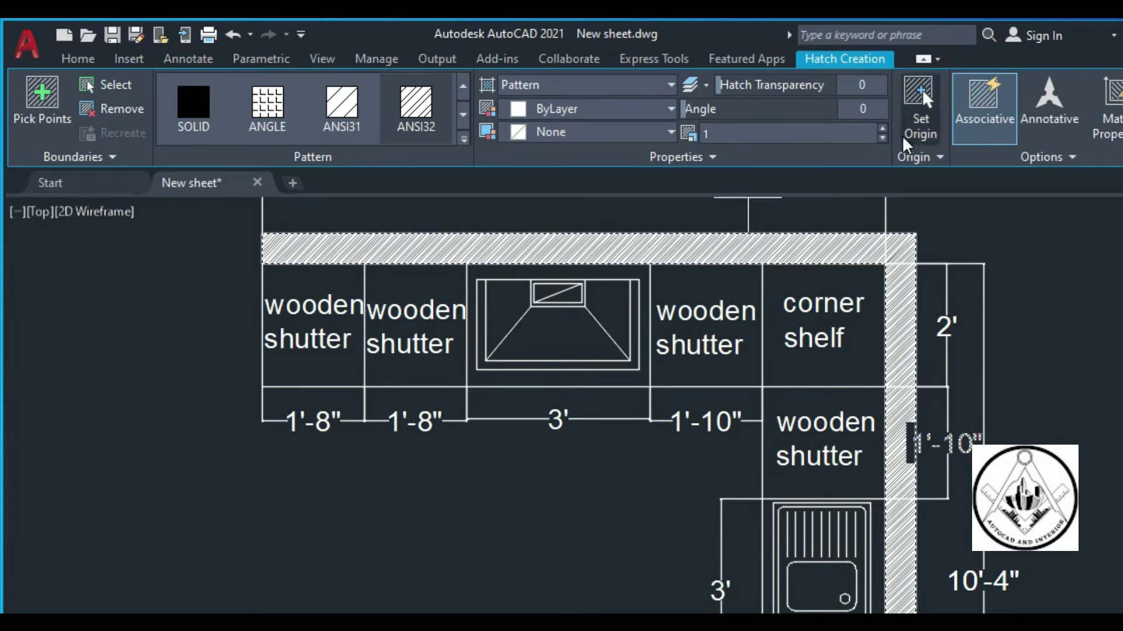
{"action": "left_click", "coordinate": [882, 128]}
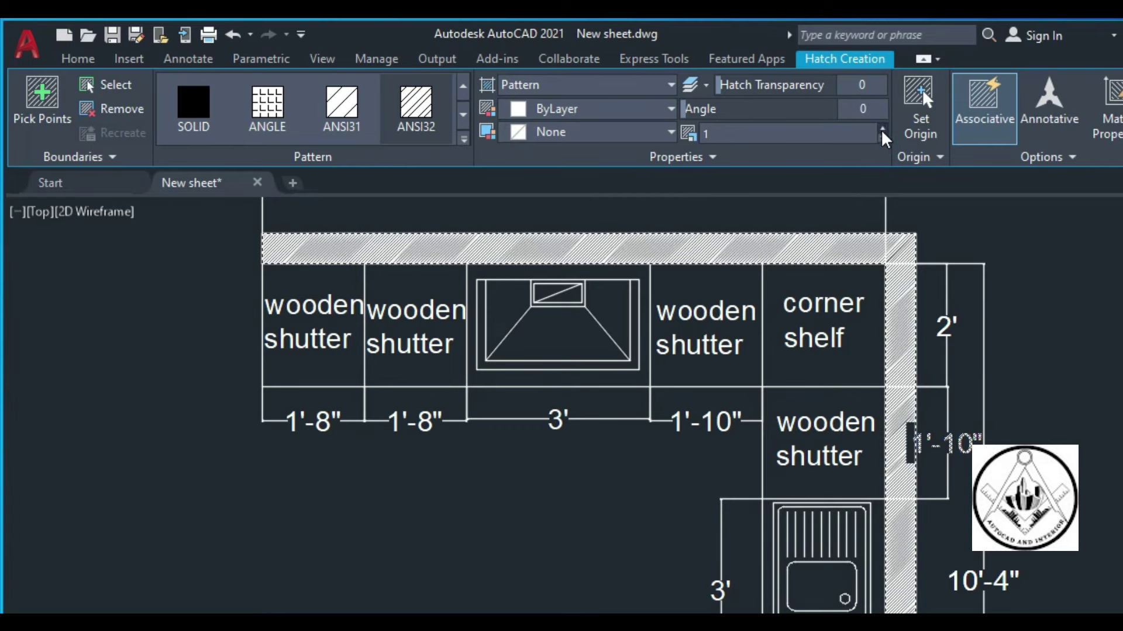
{"action": "left_click", "coordinate": [882, 138]}
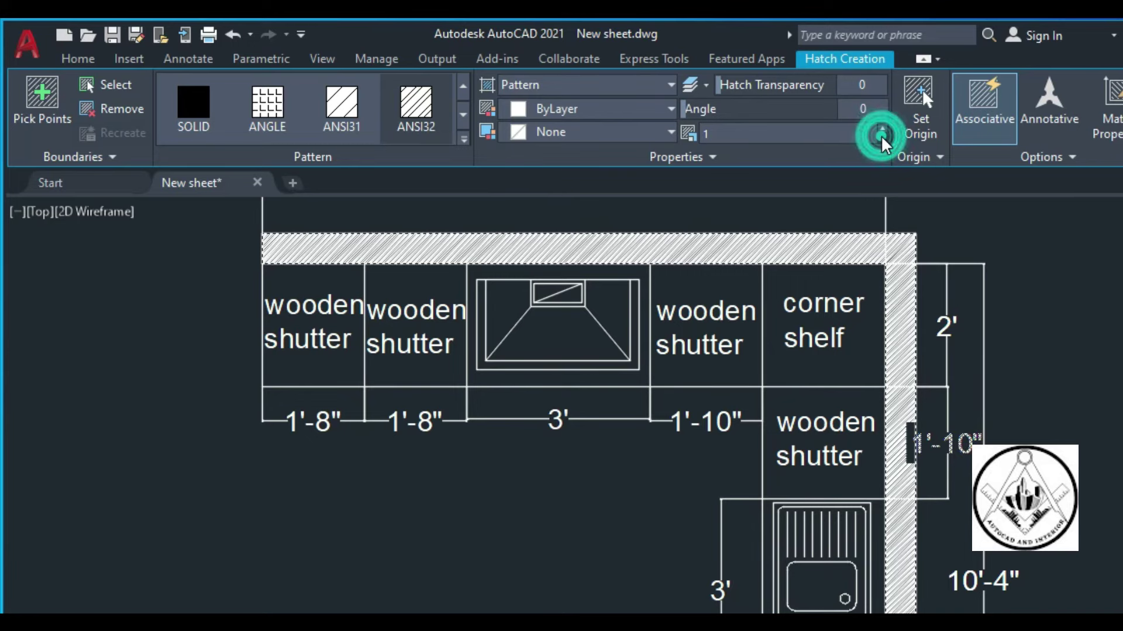
{"action": "left_click", "coordinate": [781, 131]}
{"action": "type", "text": "6"}
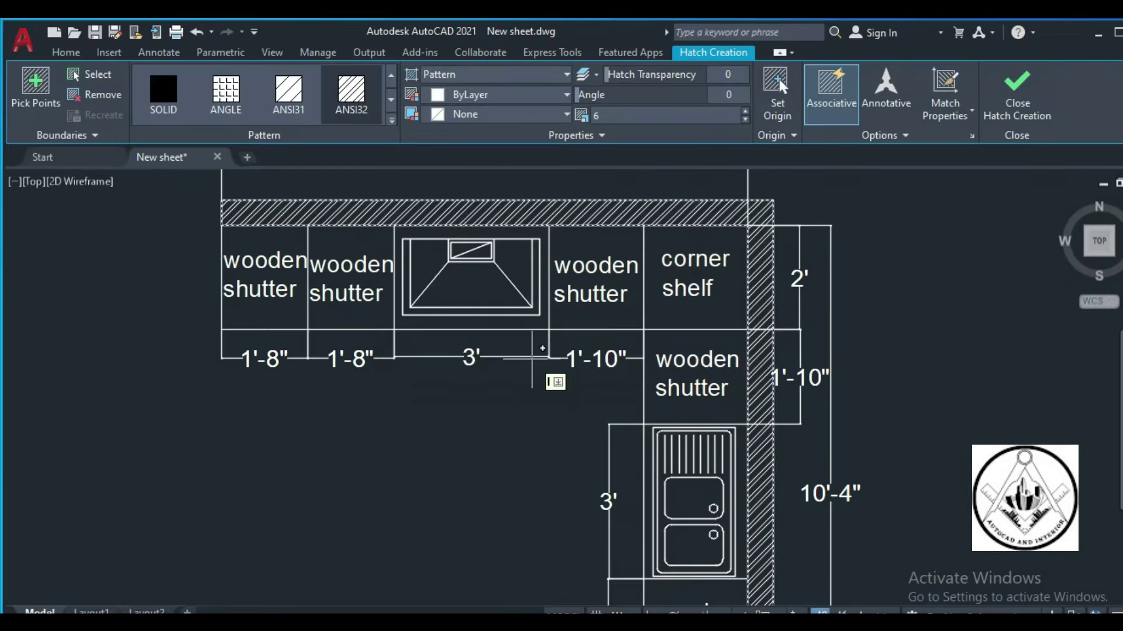
- Finish the wall hatch and colour the top-counter hob 254,204,102
{"action": "key", "text": "Return"}
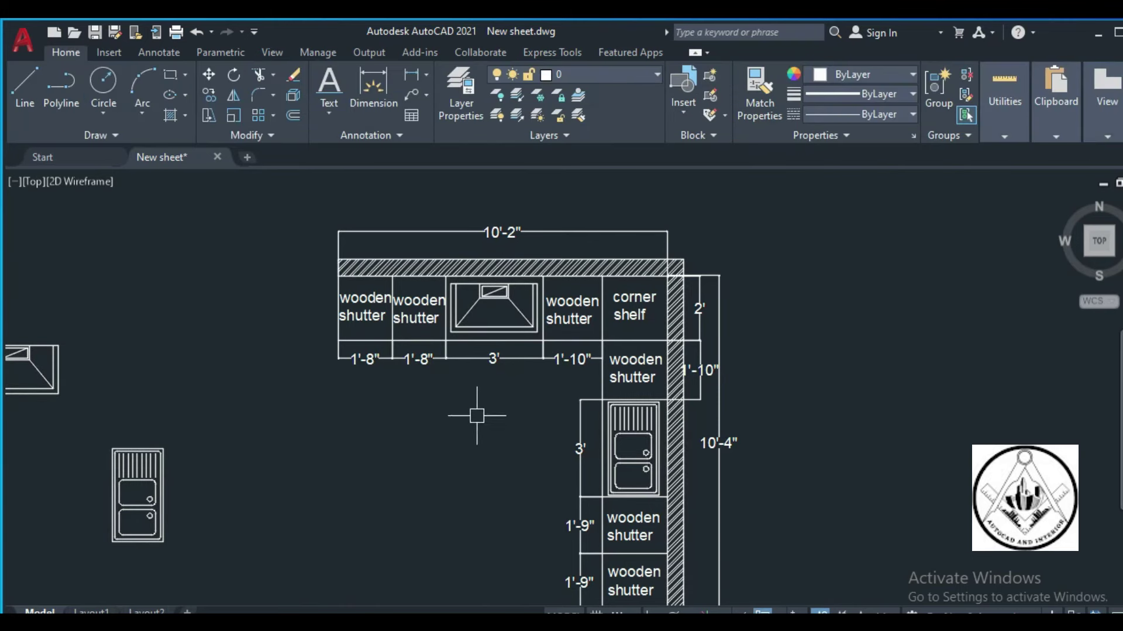
{"action": "scroll", "coordinate": [527, 395], "scroll_direction": "down", "scroll_amount": 2}
{"action": "scroll", "coordinate": [518, 430], "scroll_direction": "up", "scroll_amount": 2}
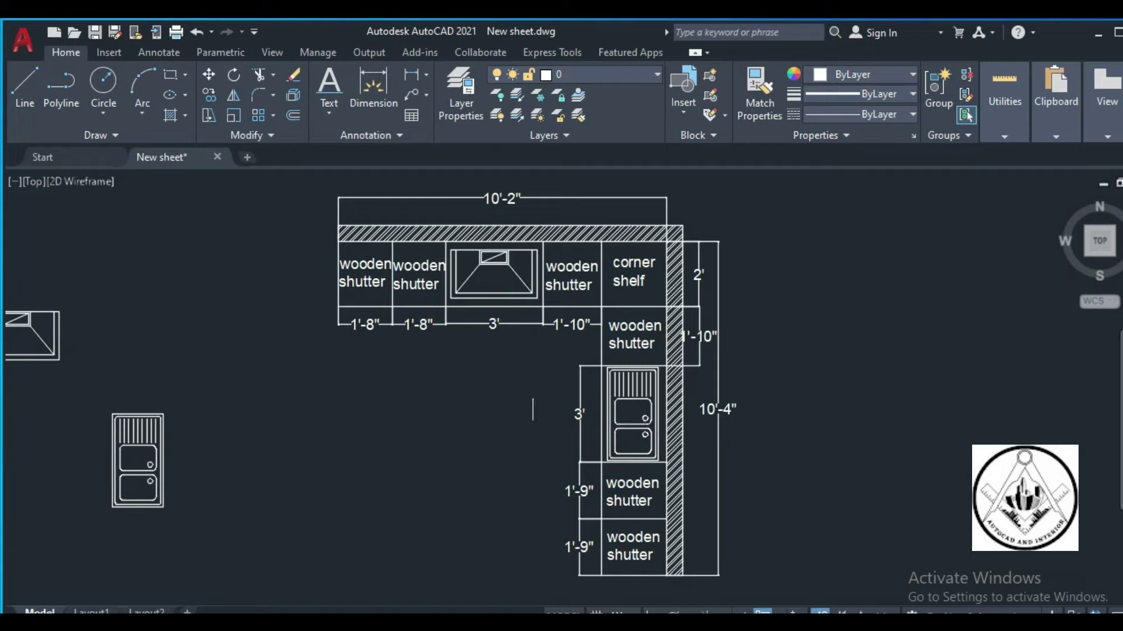
{"action": "scroll", "coordinate": [671, 453], "scroll_direction": "down", "scroll_amount": 3}
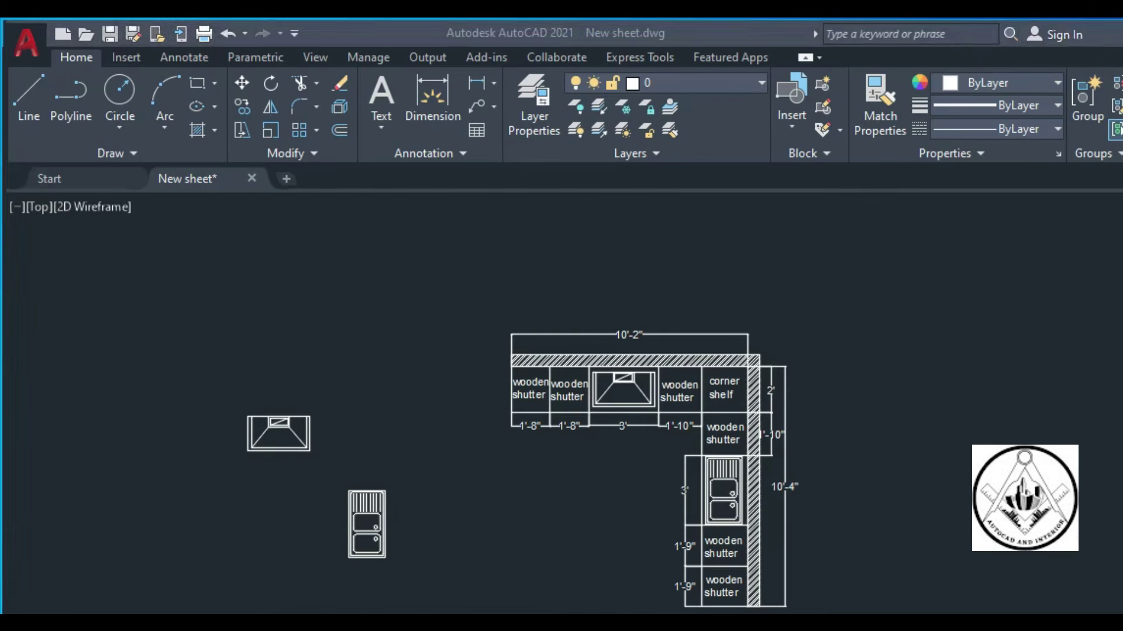
{"action": "scroll", "coordinate": [632, 382], "scroll_direction": "up", "scroll_amount": 2}
{"action": "left_click", "coordinate": [644, 389]}
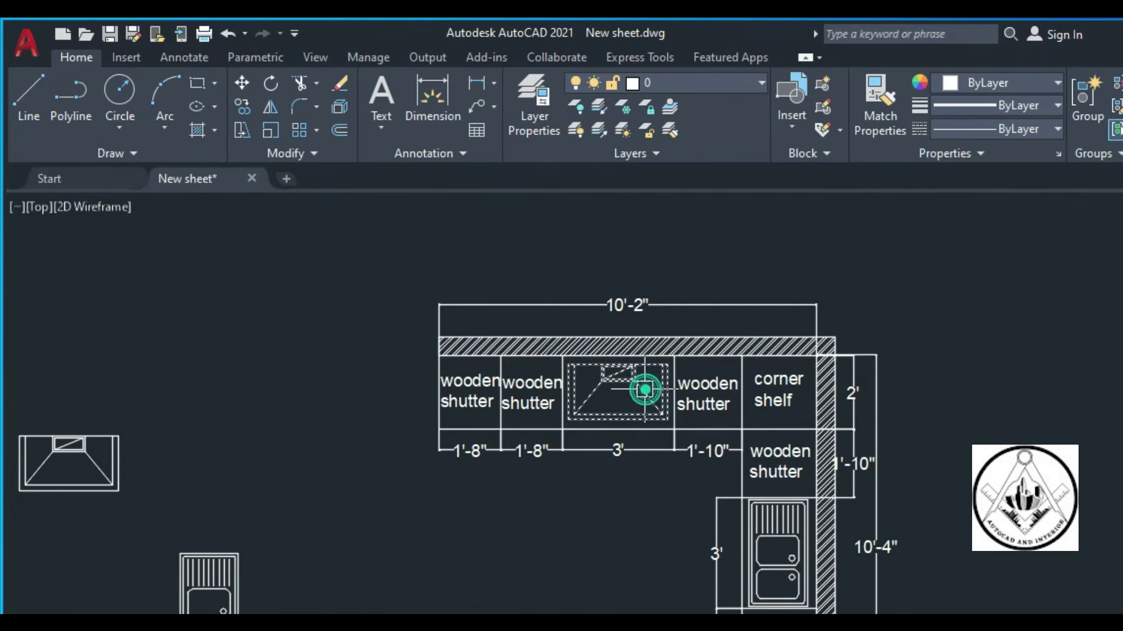
{"action": "left_click", "coordinate": [1055, 82]}
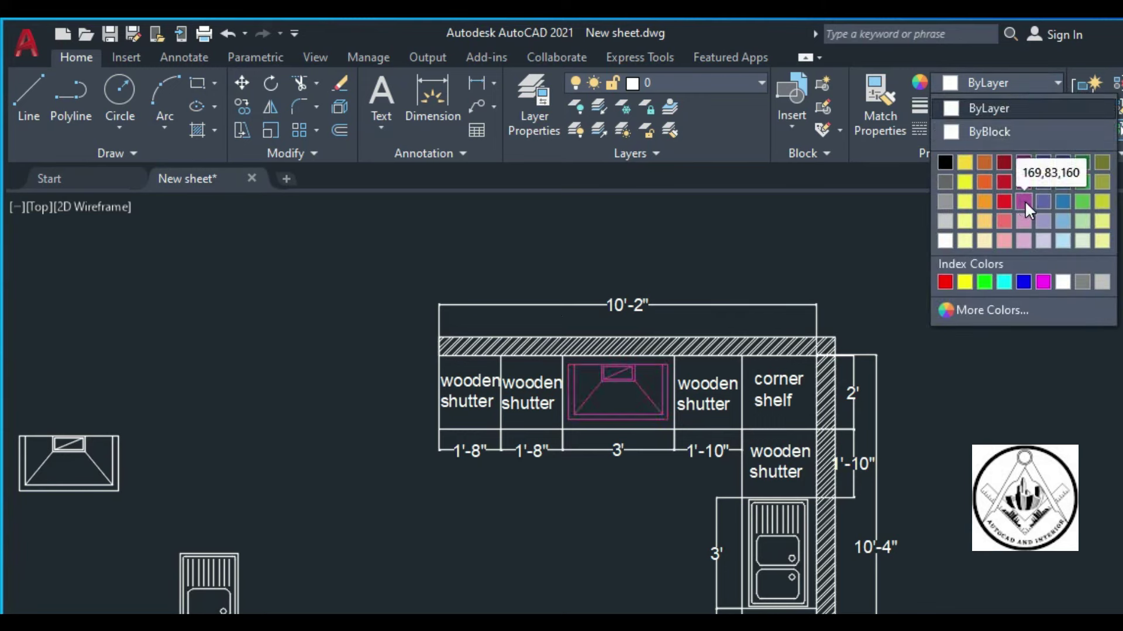
{"action": "left_click", "coordinate": [984, 230]}
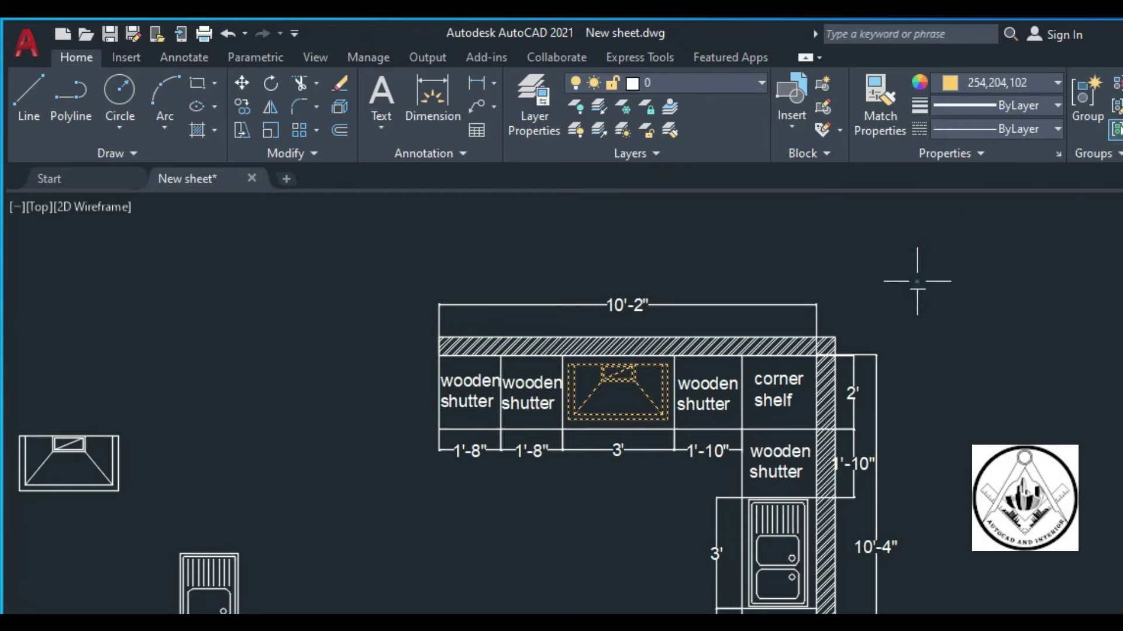
- Colour the side-counter sink 254,204,102
{"action": "left_click", "coordinate": [787, 551]}
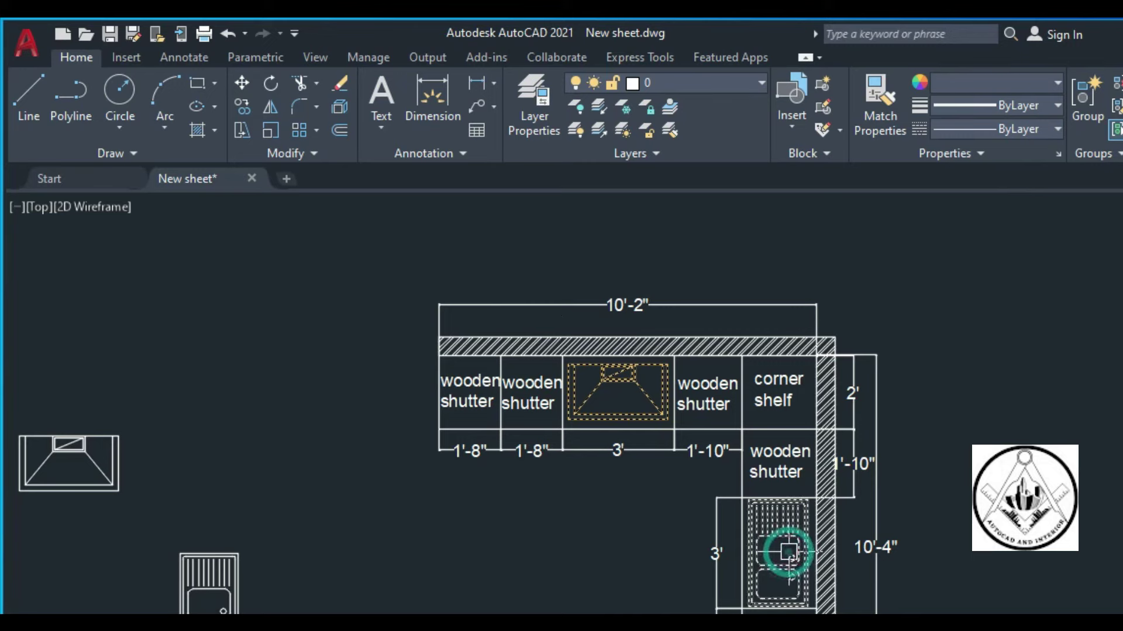
{"action": "left_click", "coordinate": [1048, 83]}
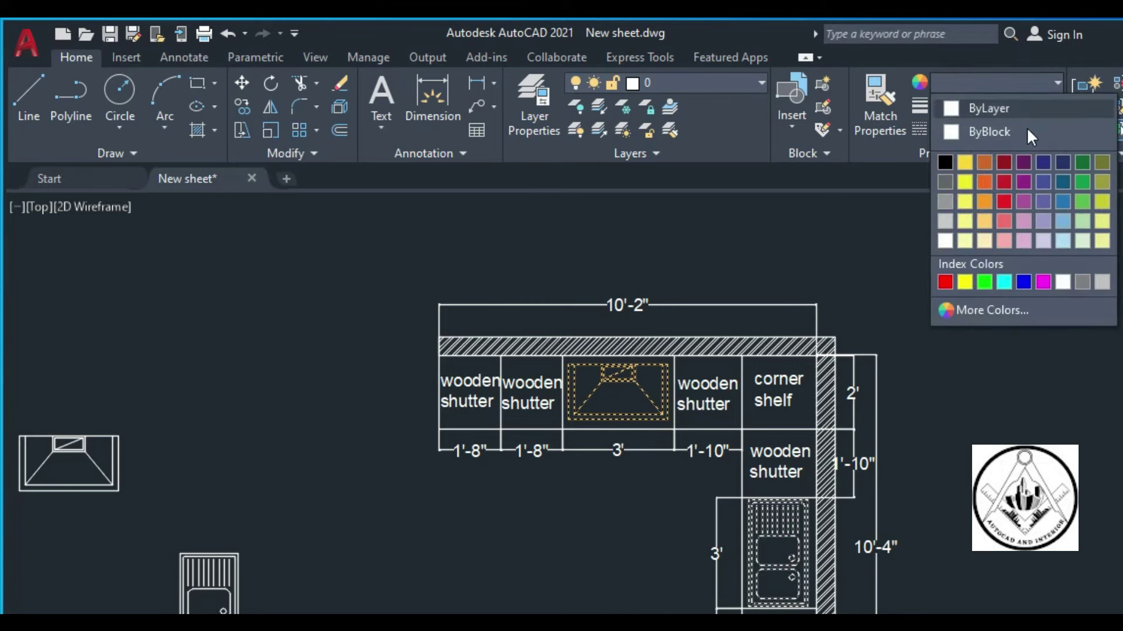
{"action": "left_click", "coordinate": [986, 219]}
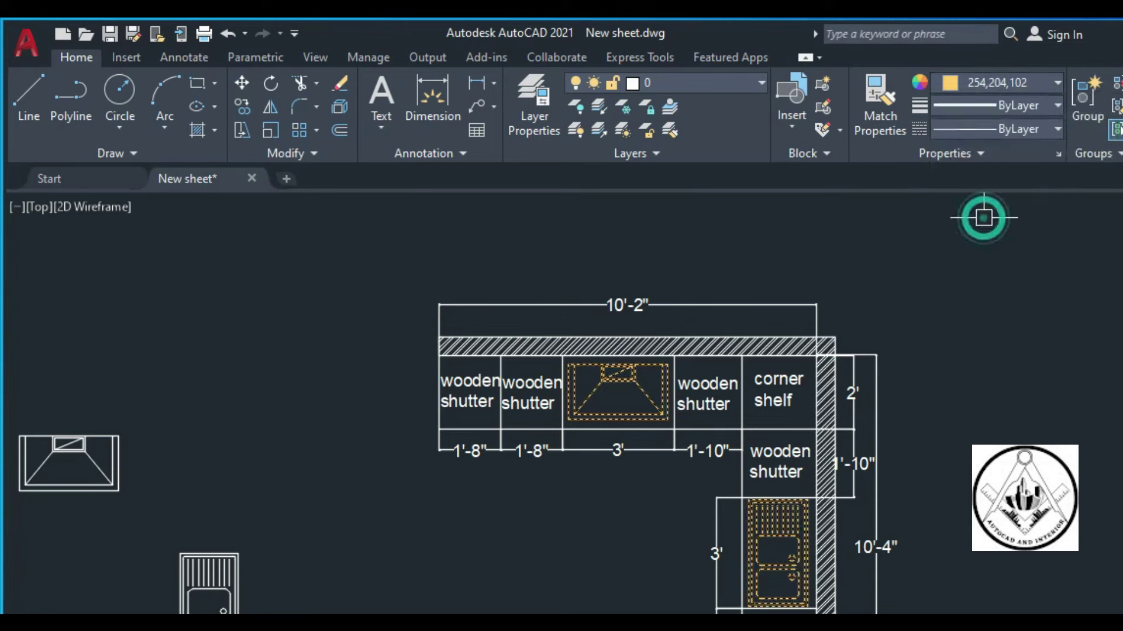
- Change the wall-strip hatch colour to grey 99,100,102 in the Hatch Editor
{"action": "key", "text": "Escape"}
{"action": "scroll", "coordinate": [772, 289], "scroll_direction": "down", "scroll_amount": 2}
{"action": "scroll", "coordinate": [754, 433], "scroll_direction": "up", "scroll_amount": 2}
{"action": "scroll", "coordinate": [772, 456], "scroll_direction": "up", "scroll_amount": 3}
{"action": "scroll", "coordinate": [799, 459], "scroll_direction": "down", "scroll_amount": 3}
{"action": "scroll", "coordinate": [774, 200], "scroll_direction": "up", "scroll_amount": 2}
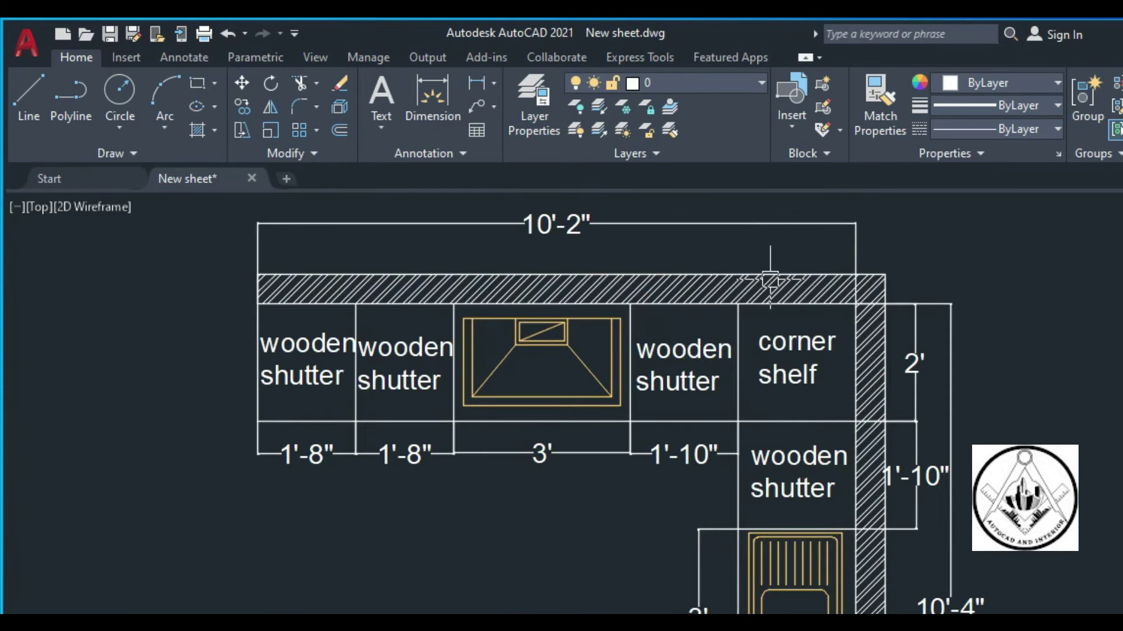
{"action": "left_click", "coordinate": [765, 289]}
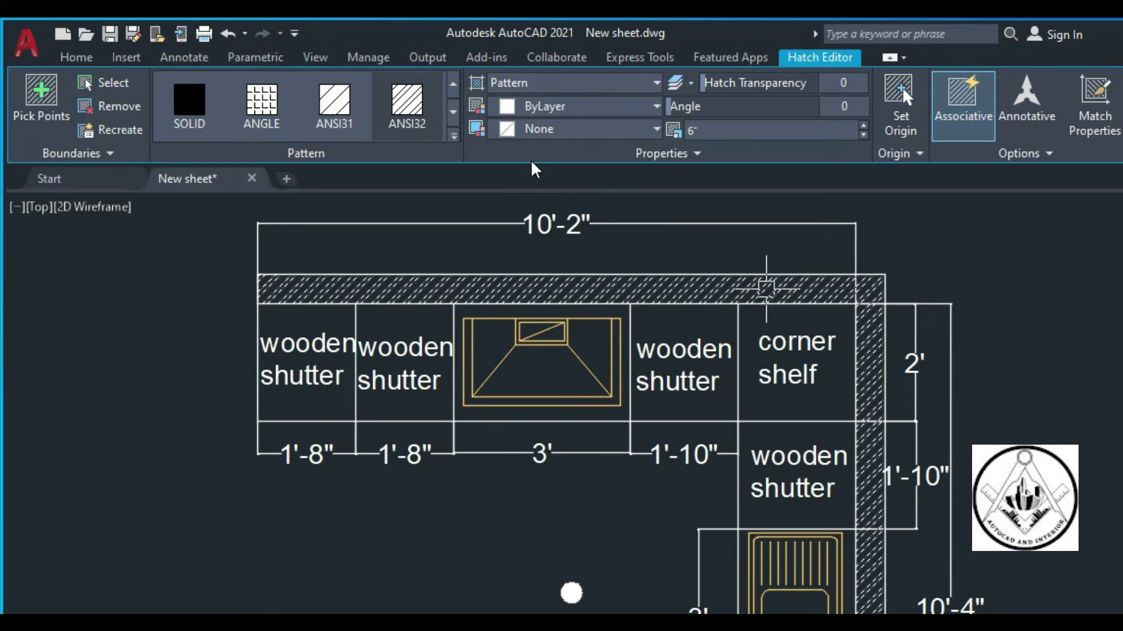
{"action": "left_click", "coordinate": [655, 107]}
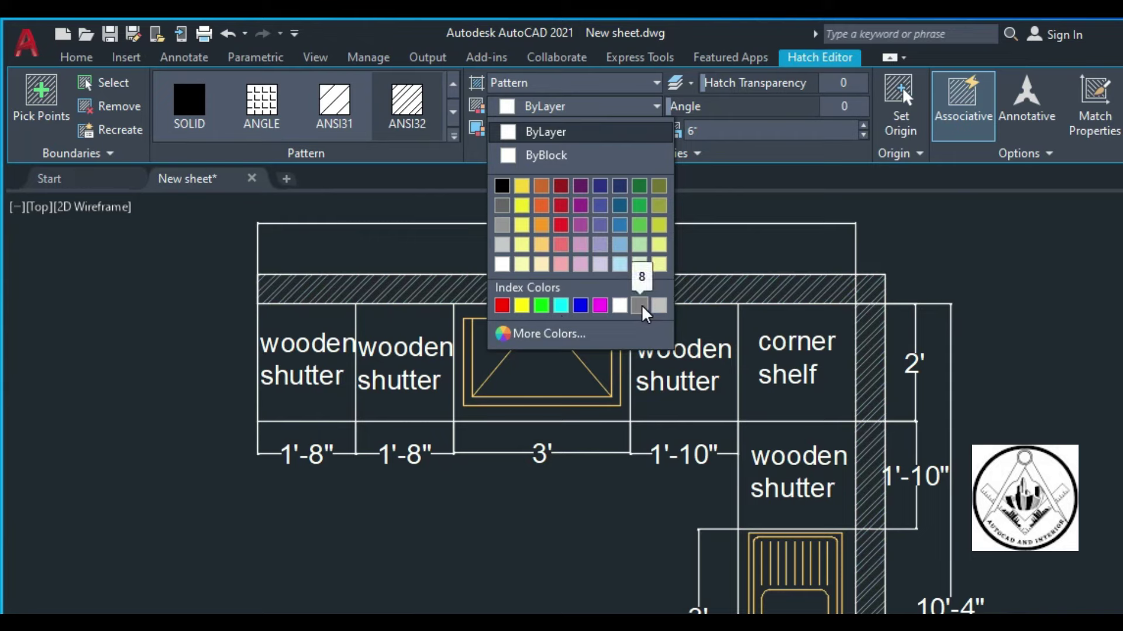
{"action": "left_click", "coordinate": [504, 208]}
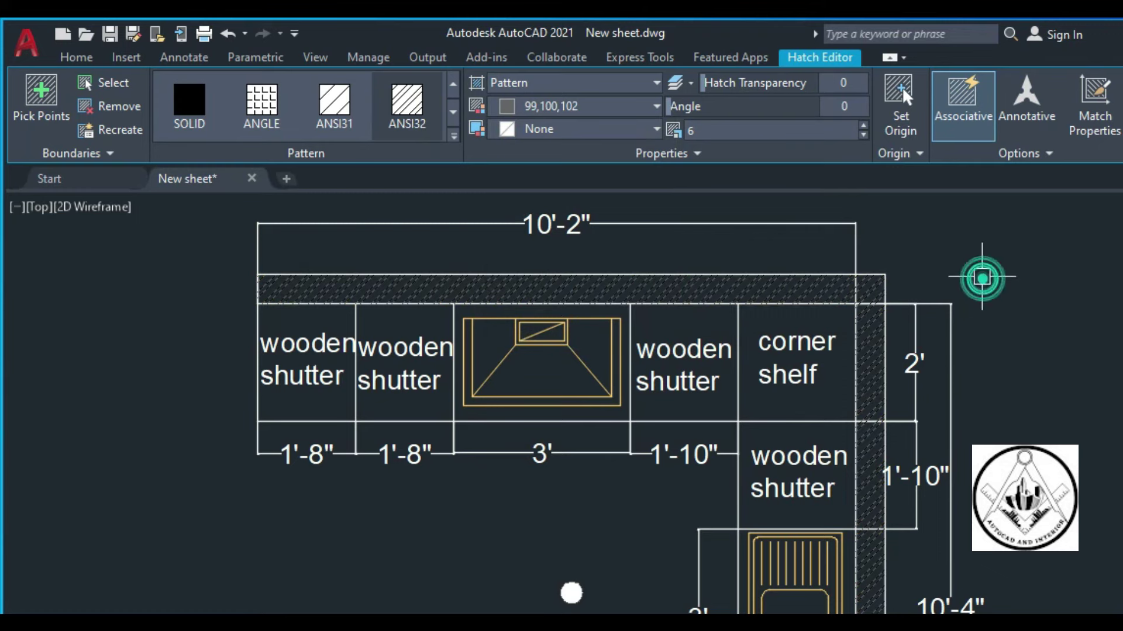
{"action": "key", "text": "Return"}
{"action": "scroll", "coordinate": [888, 265], "scroll_direction": "down", "scroll_amount": 2}
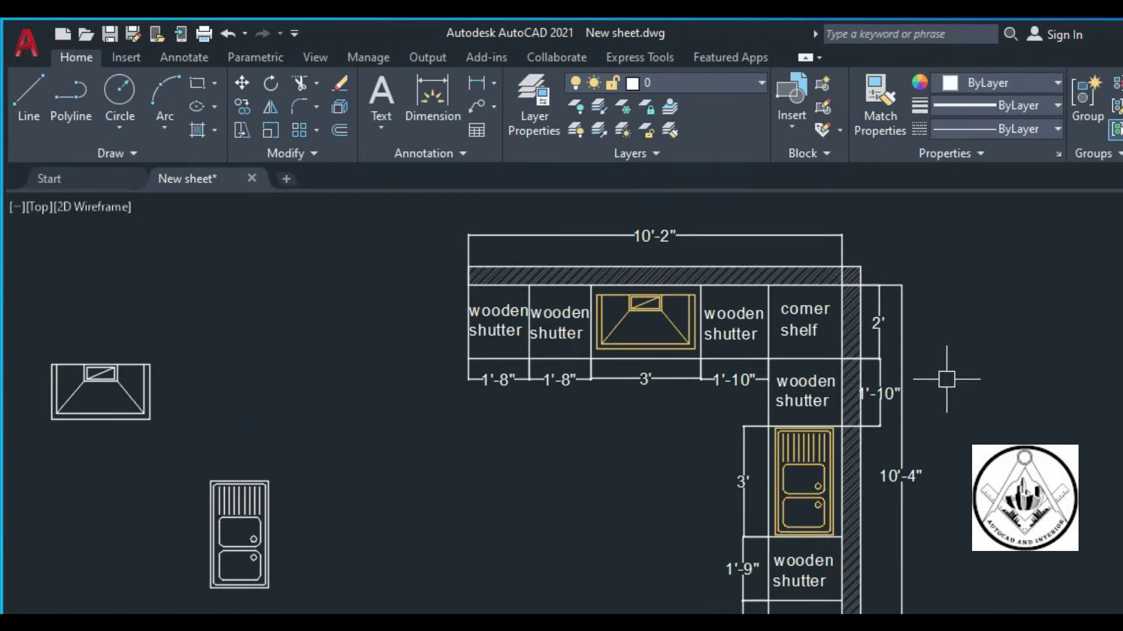
{"action": "scroll", "coordinate": [788, 381], "scroll_direction": "up", "scroll_amount": 2}
{"action": "scroll", "coordinate": [789, 381], "scroll_direction": "down", "scroll_amount": 5}
{"action": "scroll", "coordinate": [788, 381], "scroll_direction": "up", "scroll_amount": 8}
{"action": "scroll", "coordinate": [731, 476], "scroll_direction": "down", "scroll_amount": 3}
{"action": "scroll", "coordinate": [794, 565], "scroll_direction": "down", "scroll_amount": 2}
{"action": "scroll", "coordinate": [794, 566], "scroll_direction": "up", "scroll_amount": 4}
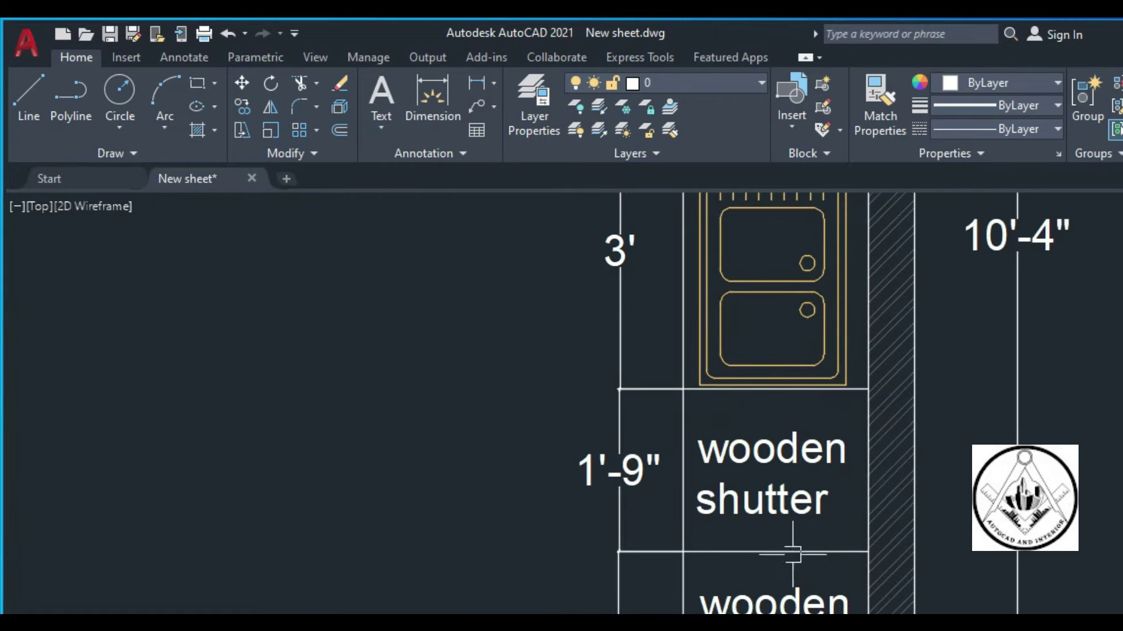
{"action": "scroll", "coordinate": [793, 556], "scroll_direction": "down", "scroll_amount": 2}
{"action": "scroll", "coordinate": [848, 433], "scroll_direction": "up", "scroll_amount": 2}
{"action": "scroll", "coordinate": [852, 427], "scroll_direction": "up", "scroll_amount": 2}
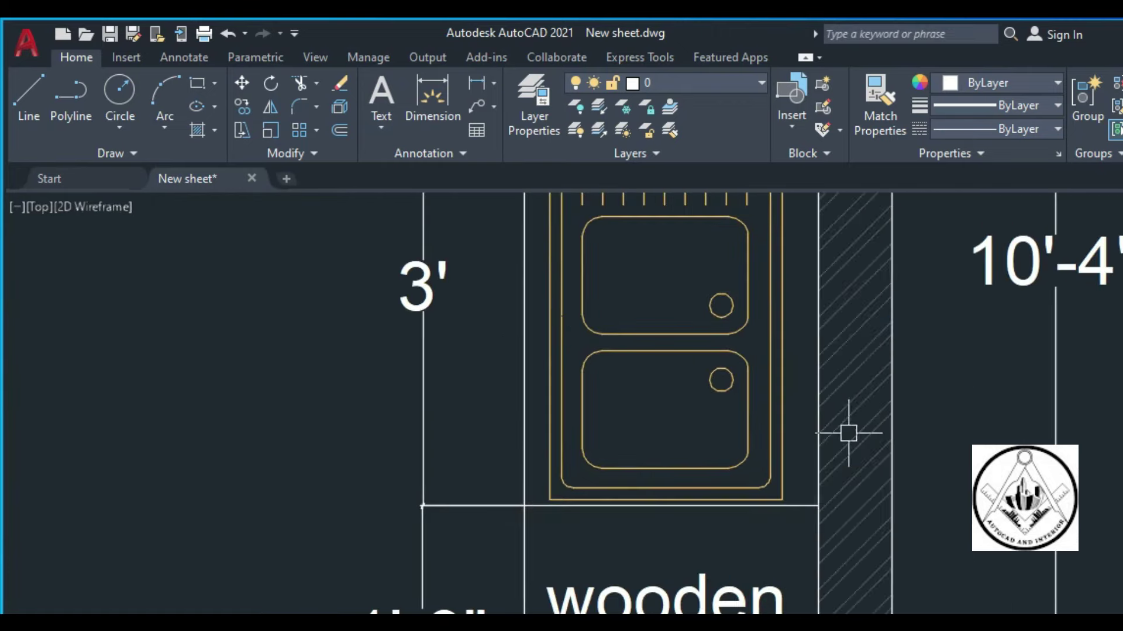
{"action": "scroll", "coordinate": [755, 461], "scroll_direction": "down", "scroll_amount": 3}
{"action": "scroll", "coordinate": [831, 527], "scroll_direction": "down", "scroll_amount": 2}
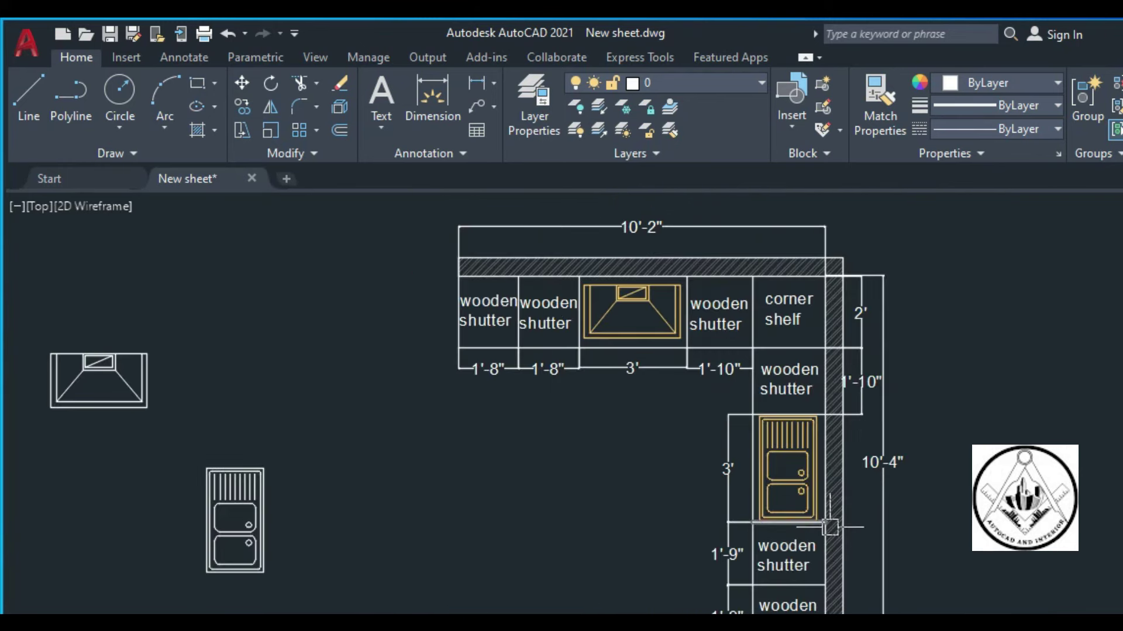
{"action": "scroll", "coordinate": [706, 258], "scroll_direction": "up", "scroll_amount": 2}
{"action": "scroll", "coordinate": [707, 259], "scroll_direction": "up", "scroll_amount": 3}
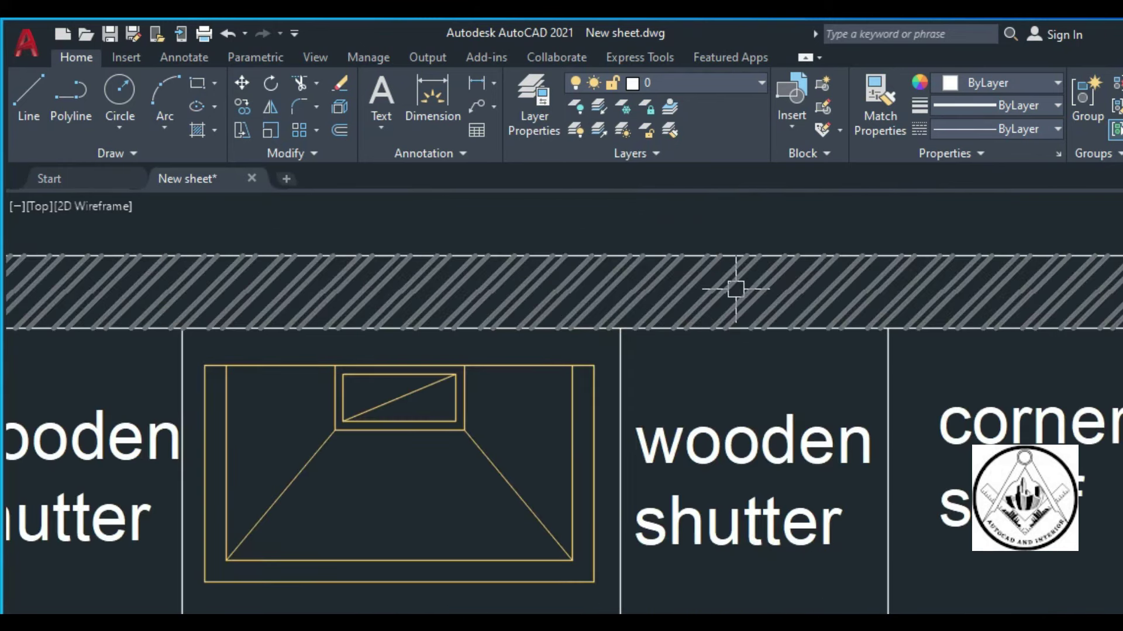
{"action": "scroll", "coordinate": [735, 288], "scroll_direction": "down", "scroll_amount": 3}
{"action": "scroll", "coordinate": [734, 288], "scroll_direction": "down", "scroll_amount": 2}
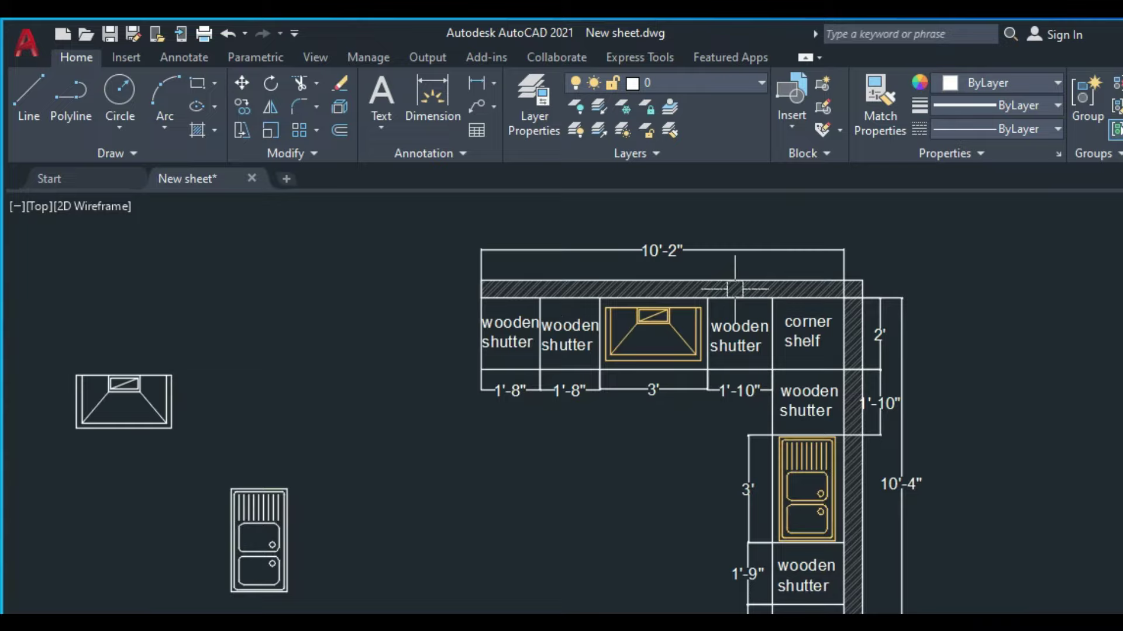